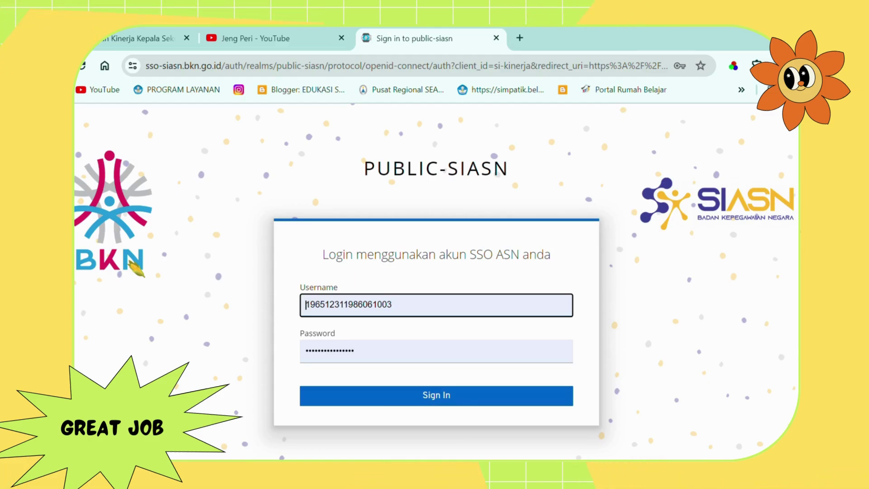
Step: Sign in with the prefilled SSO ASN account and open the Penilaian page of the 2023 SKP
click(408, 399)
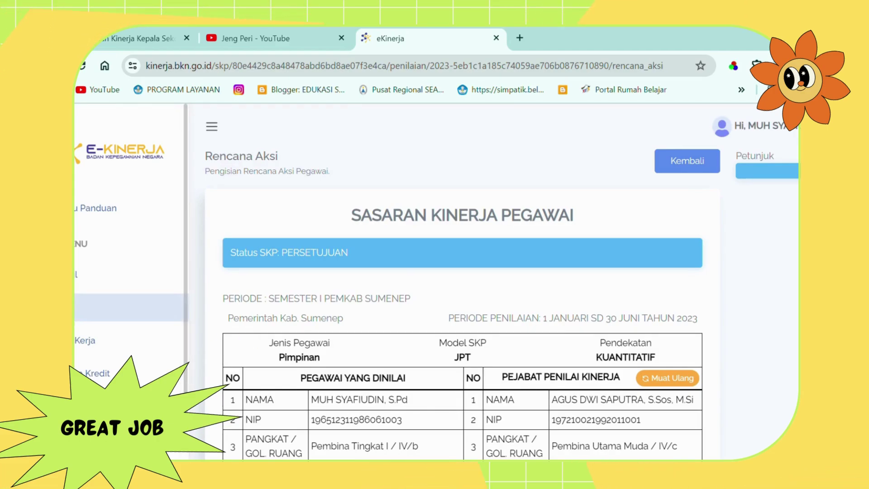
click(76, 311)
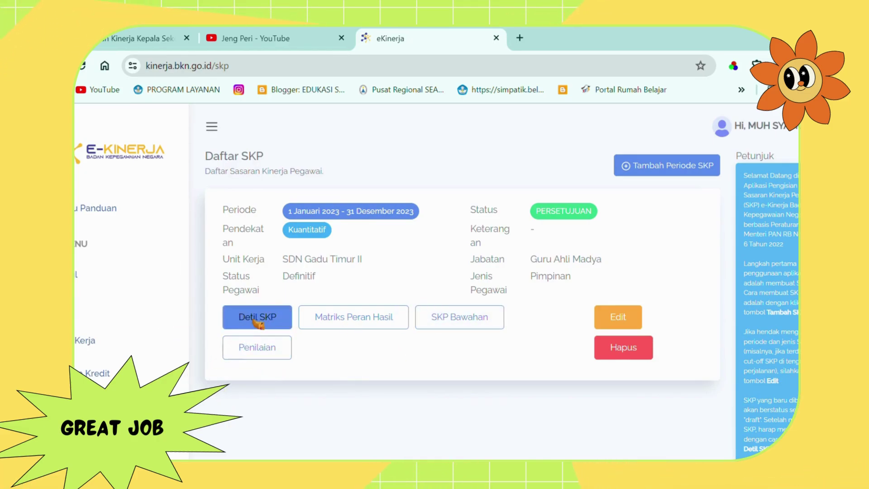
click(248, 355)
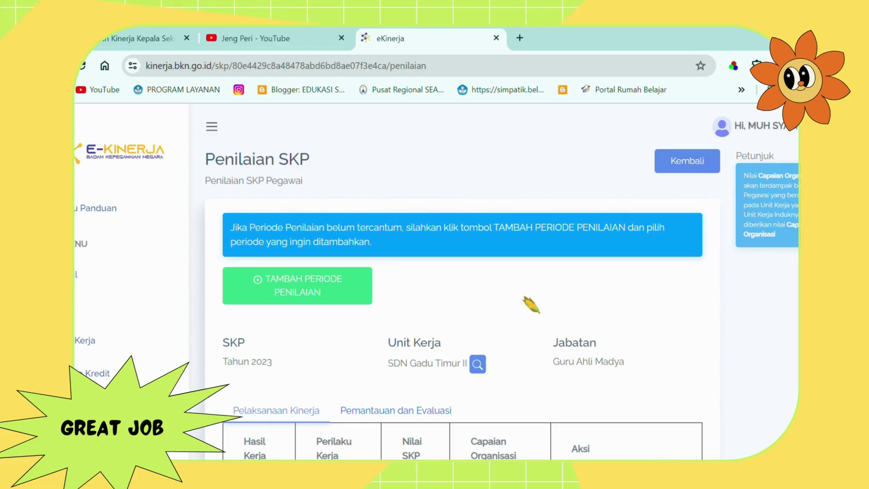
Step: Check the period list in the Tambah Periode Penilaian form and leave it without adding a period
click(332, 299)
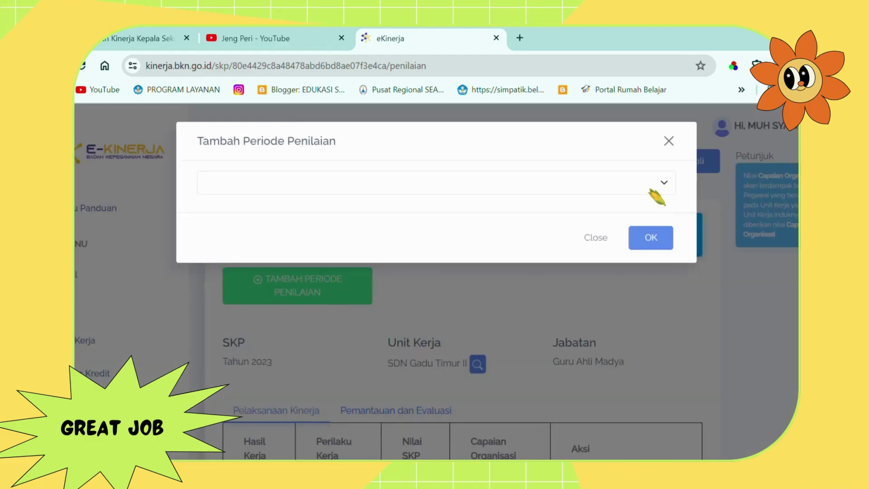
click(664, 182)
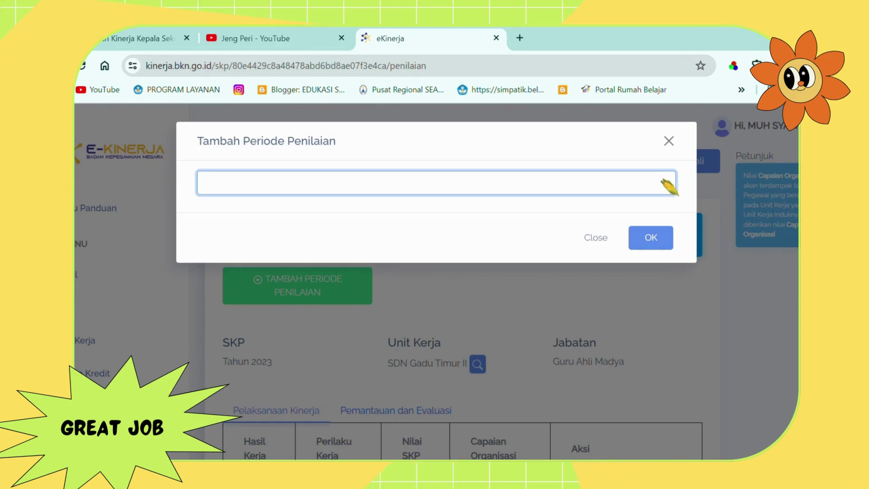
click(669, 184)
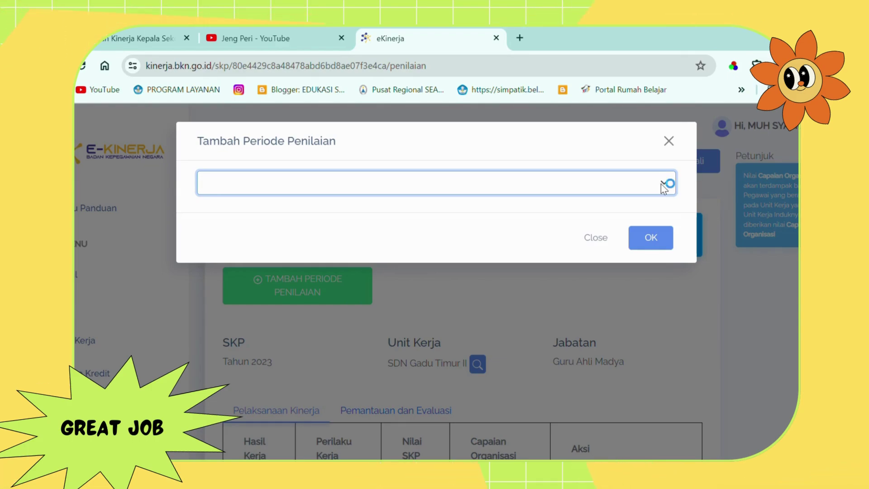
click(395, 338)
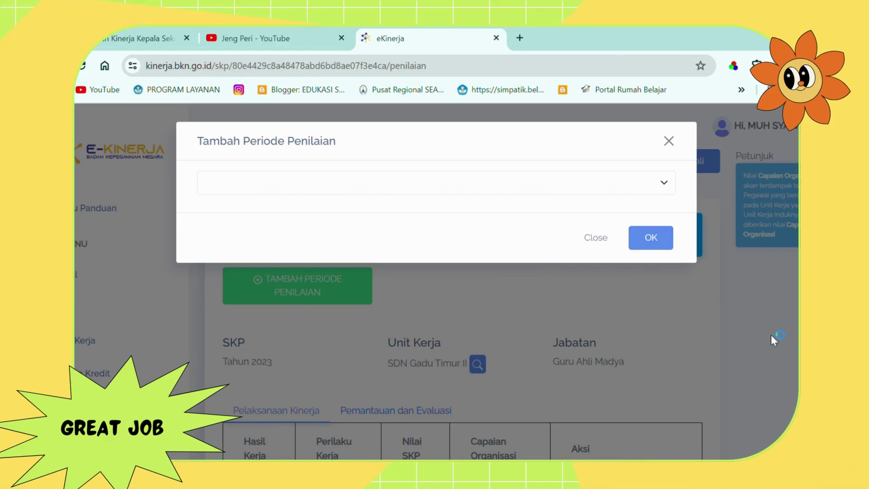
Step: Examine the Semester I and final annual assessment periods and their available actions in the Pelaksanaan Kinerja table
scroll(774, 340, down, 2)
scroll(461, 280, down, 4)
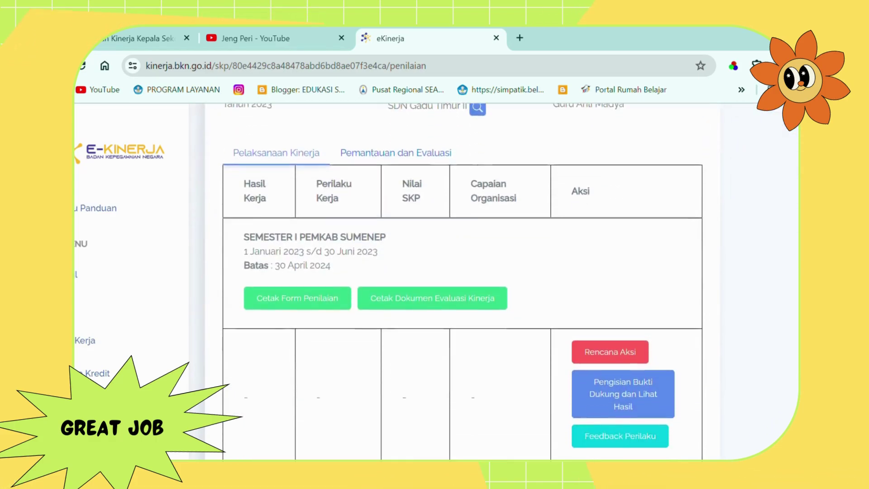
scroll(462, 281, up, 1)
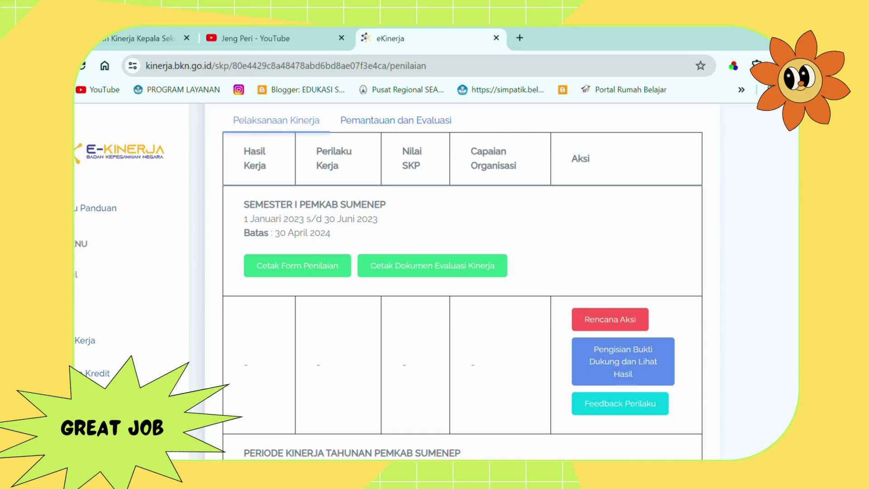
scroll(462, 281, down, 5)
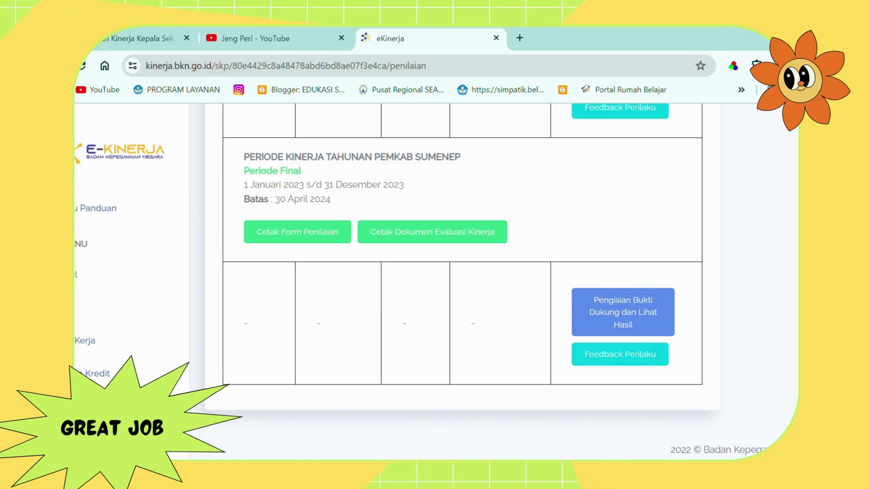
scroll(462, 281, up, 5)
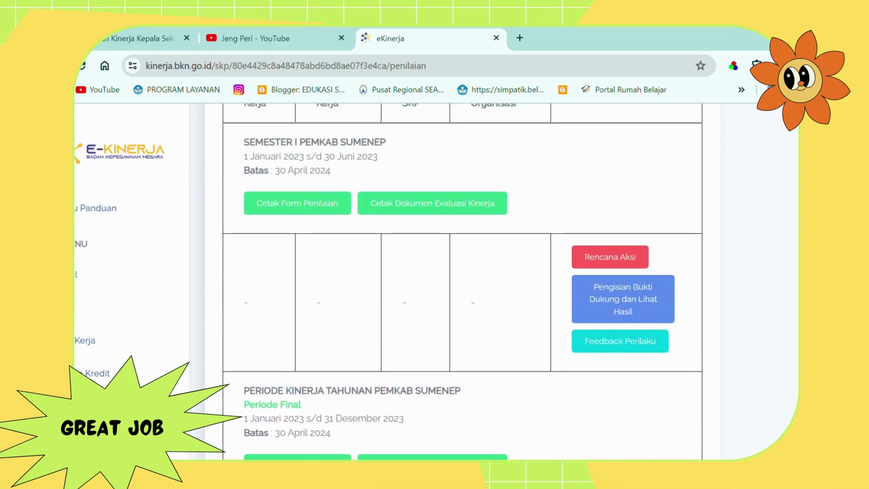
scroll(462, 281, down, 1)
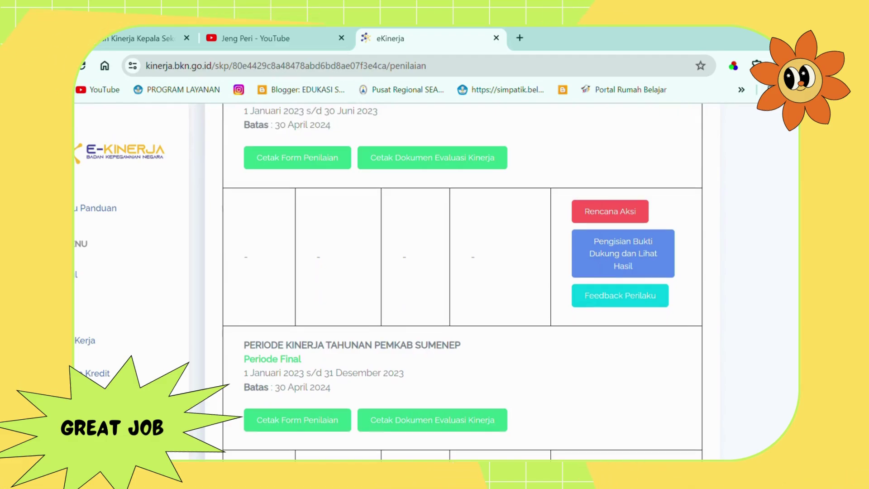
scroll(462, 281, up, 1)
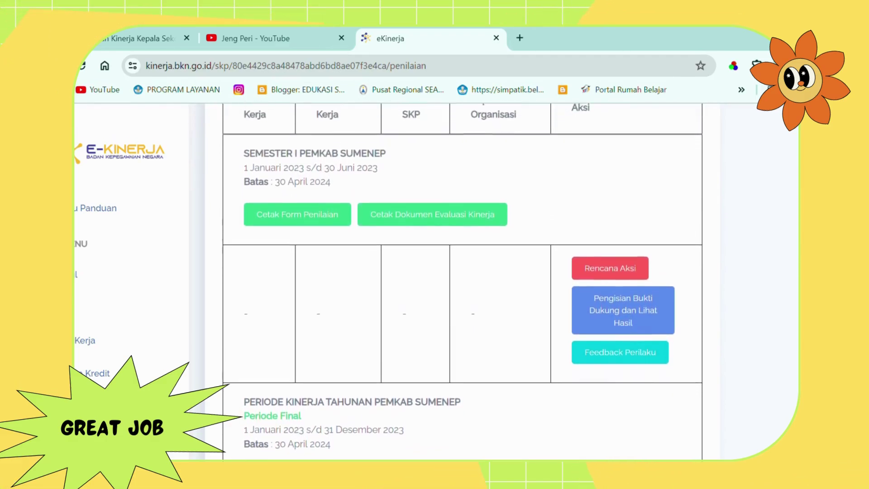
scroll(462, 281, up, 2)
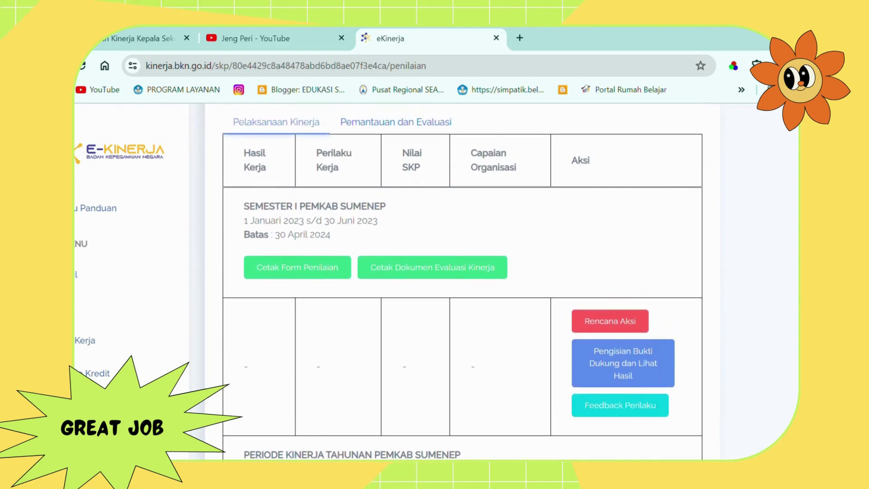
Step: Open the Rencana Aksi page of Semester I Pemkab Sumenep and view the empty add form for the first work result
click(612, 322)
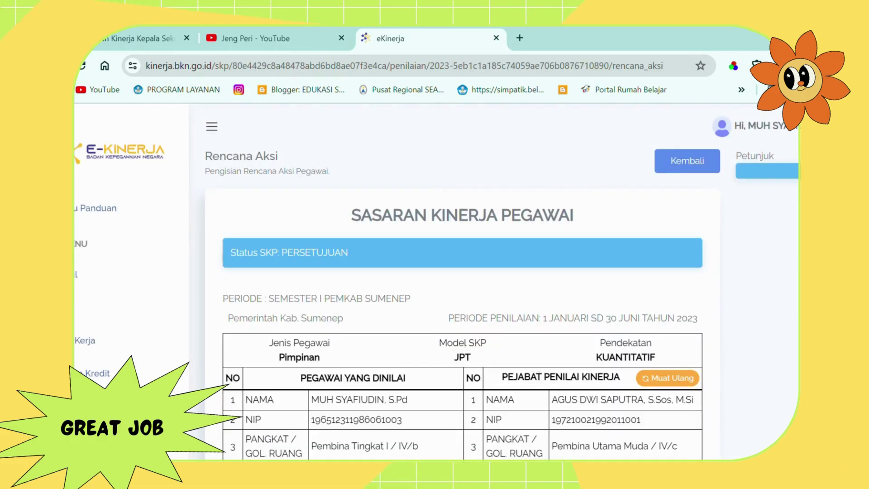
scroll(462, 280, down, 10)
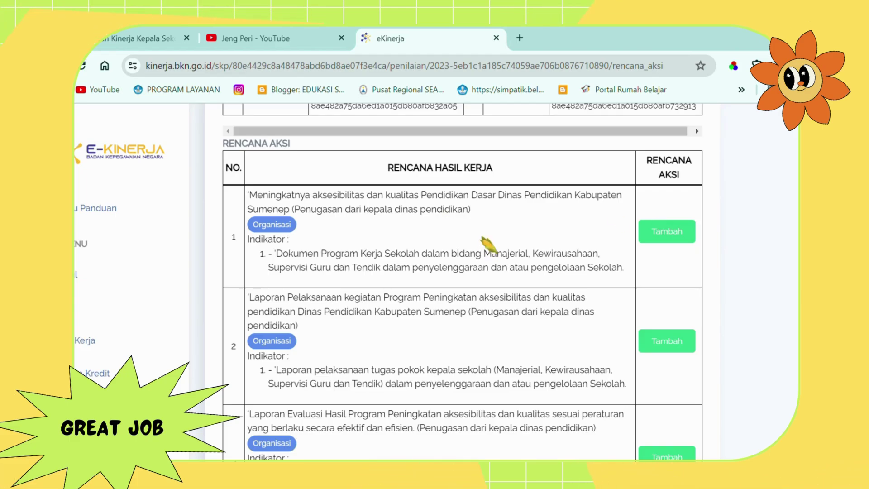
click(670, 233)
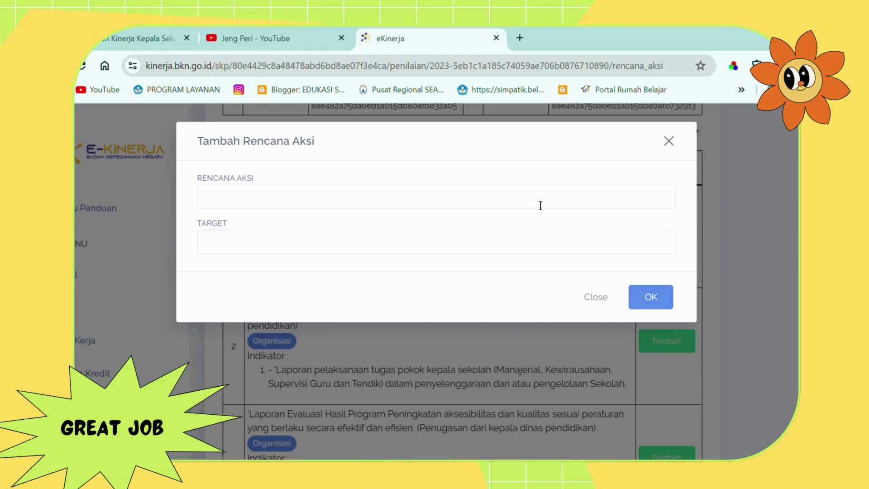
click(596, 299)
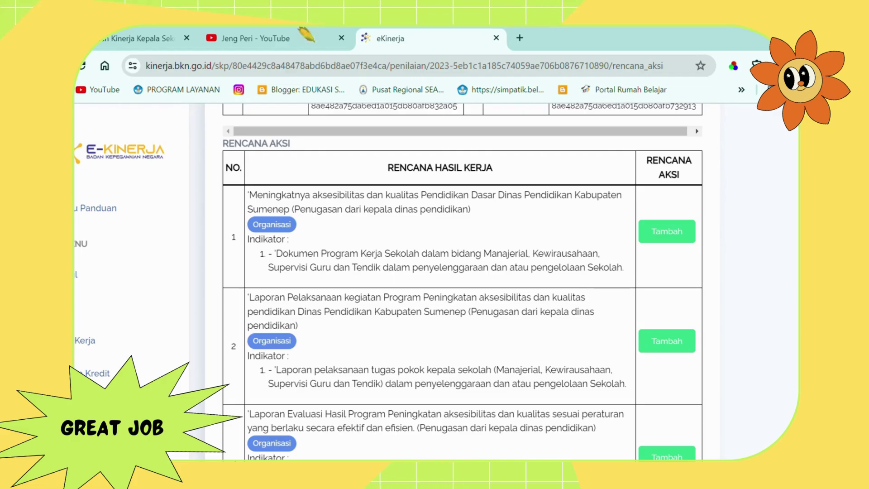
Step: Open Google Drive in a new browser tab
click(519, 38)
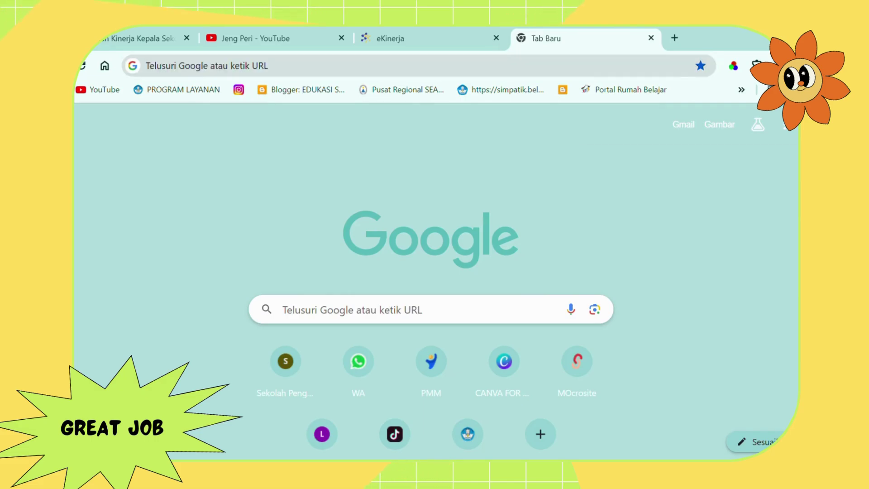
click(786, 125)
click(664, 364)
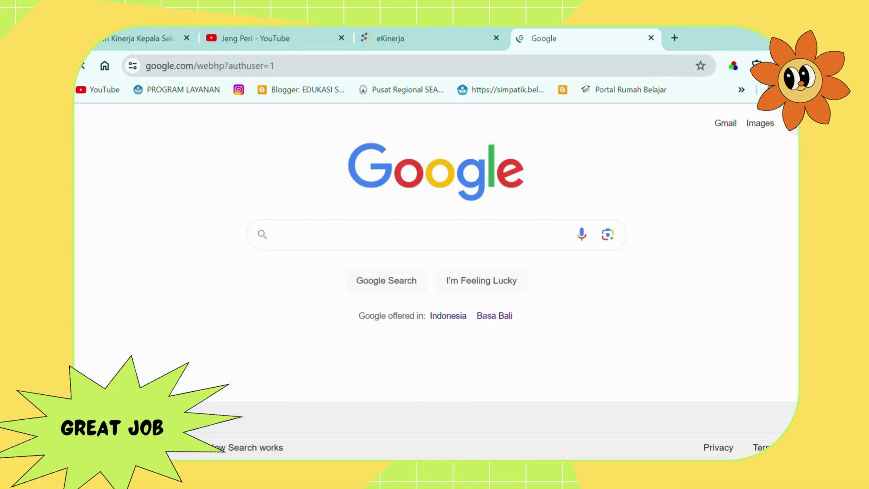
click(787, 123)
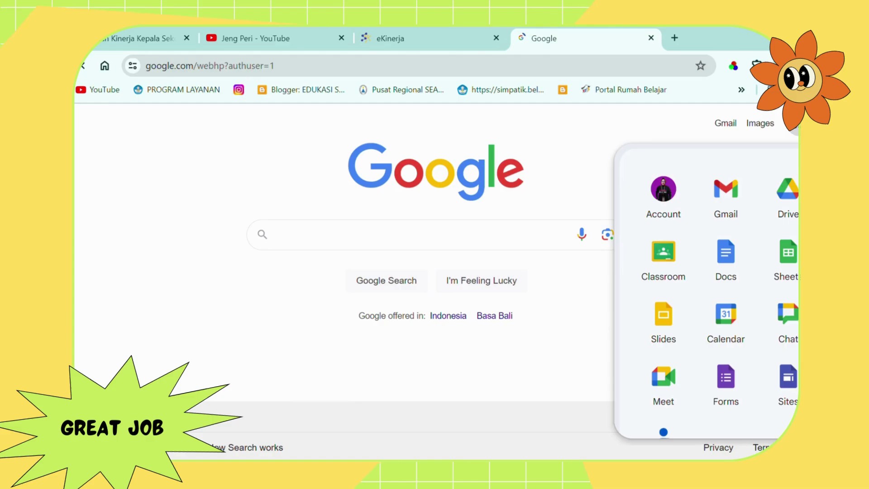
click(790, 202)
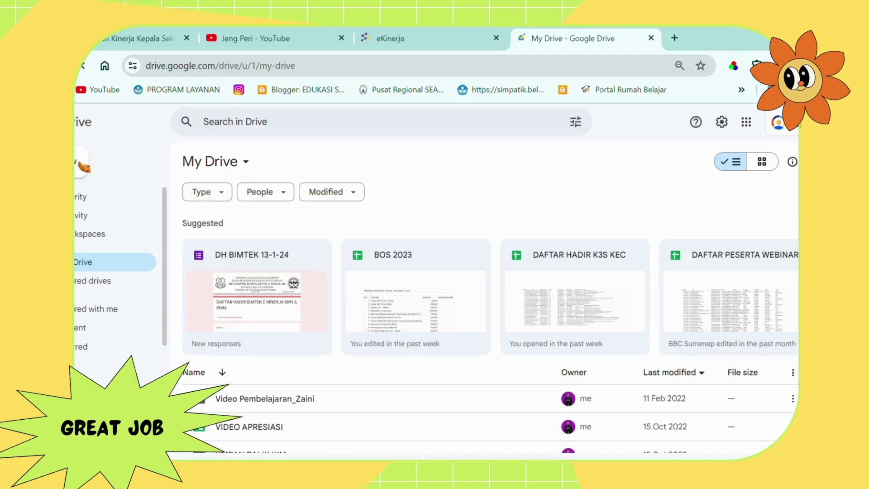
click(83, 163)
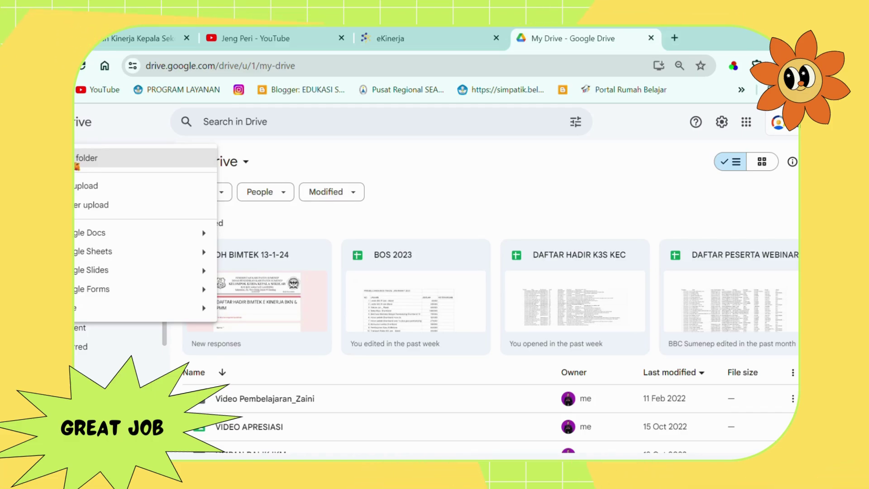
click(86, 158)
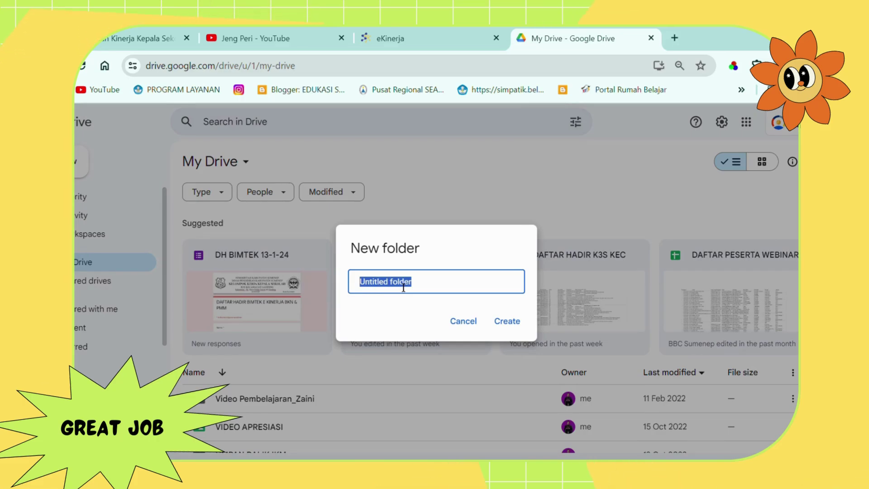
click(462, 322)
Step: Search the Drive for "bukt", open the folder BUKTI DUKUNG e KINERJA BKN 2023 and look through its files
scroll(470, 335, down, 1)
scroll(489, 335, down, 4)
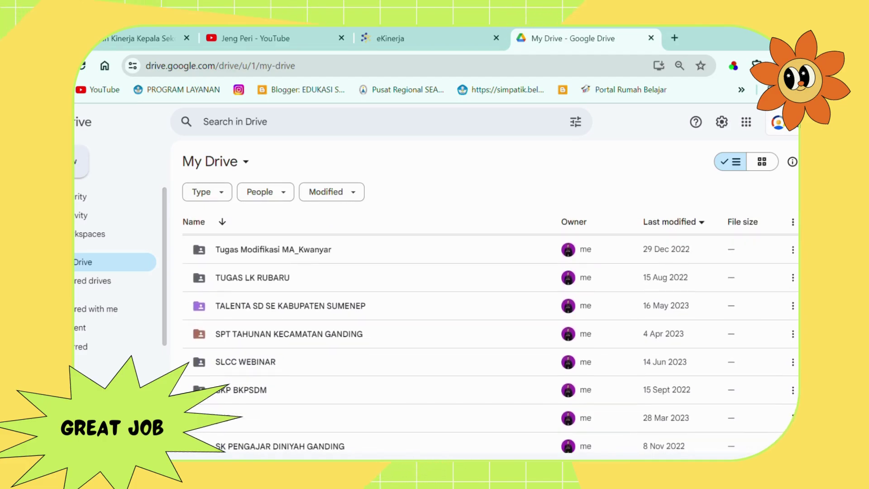
scroll(489, 335, up, 3)
click(235, 121)
text(b)
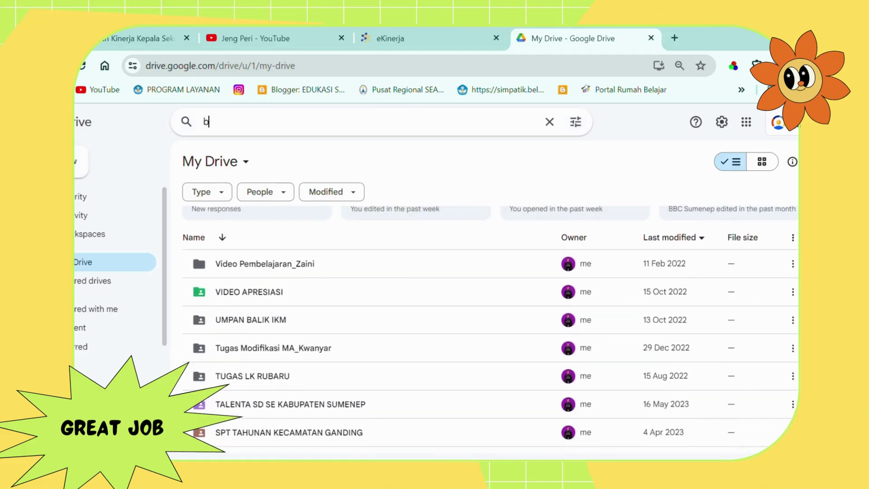
text(ukt)
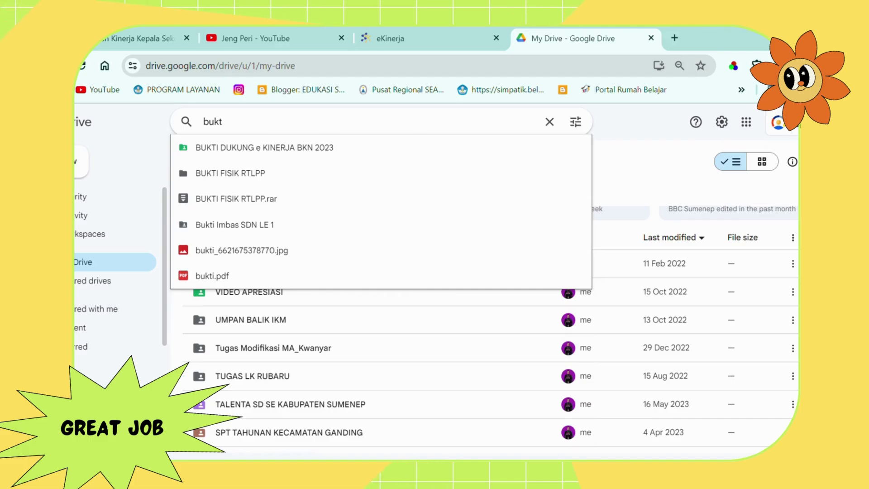
click(288, 150)
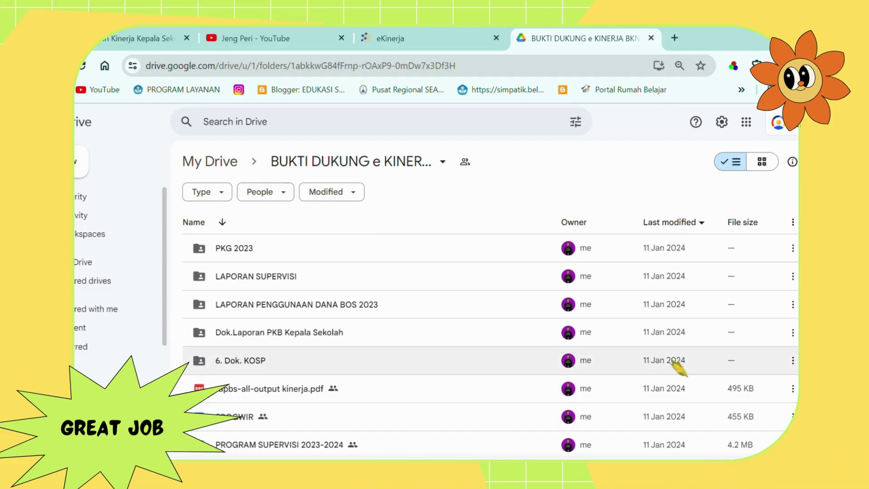
scroll(685, 427, down, 2)
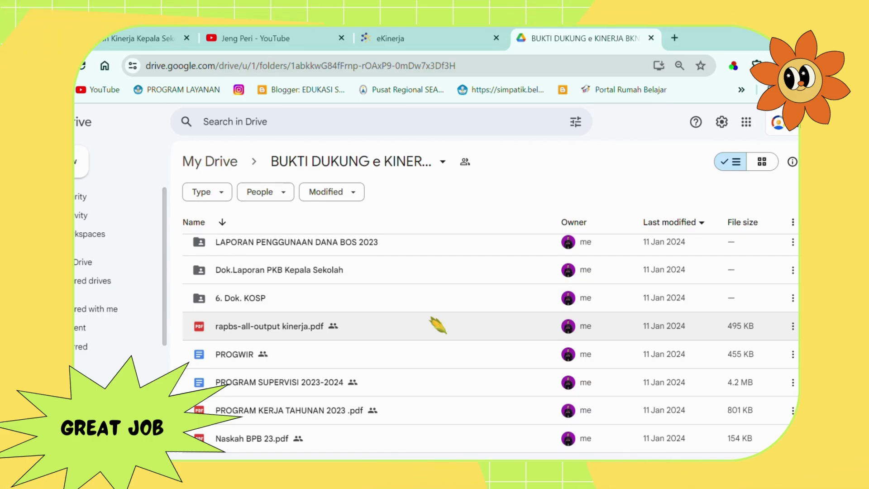
Step: Return to the E-Kinerja page and add the action plan "Menyusun Rencana Kerja Tahunan (2023)" with target "1 Dokumen" to the first work result
click(398, 38)
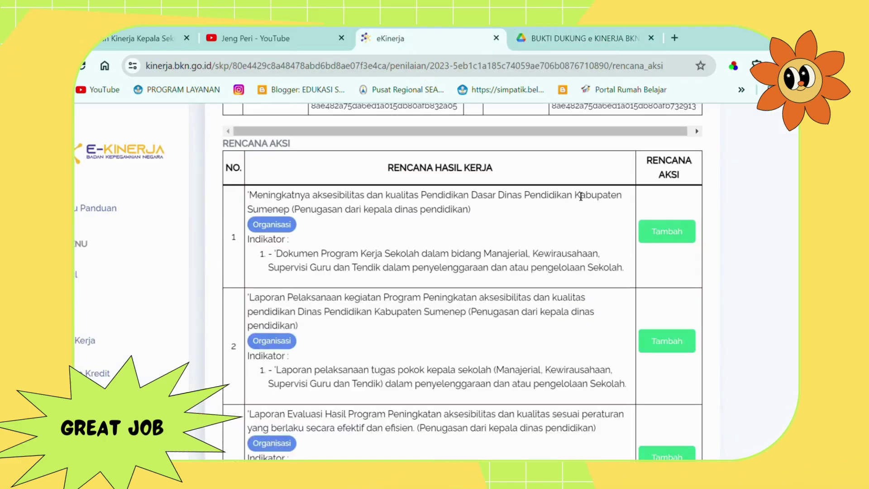
click(676, 238)
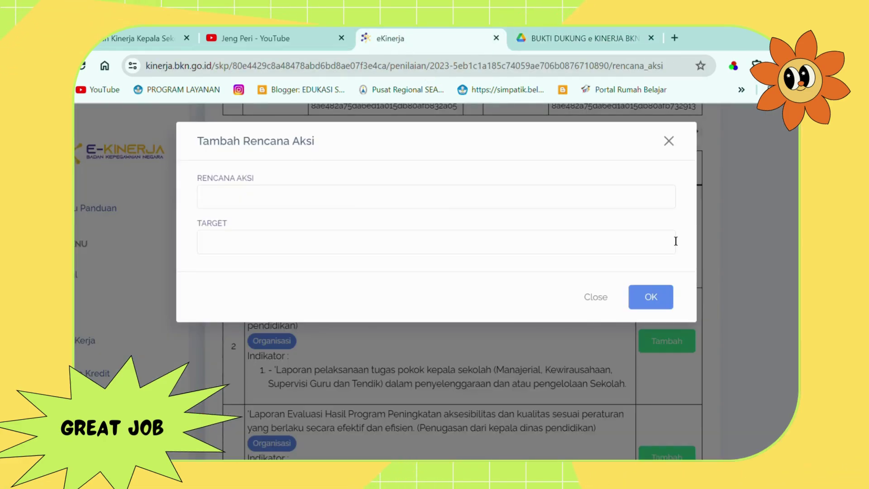
click(369, 207)
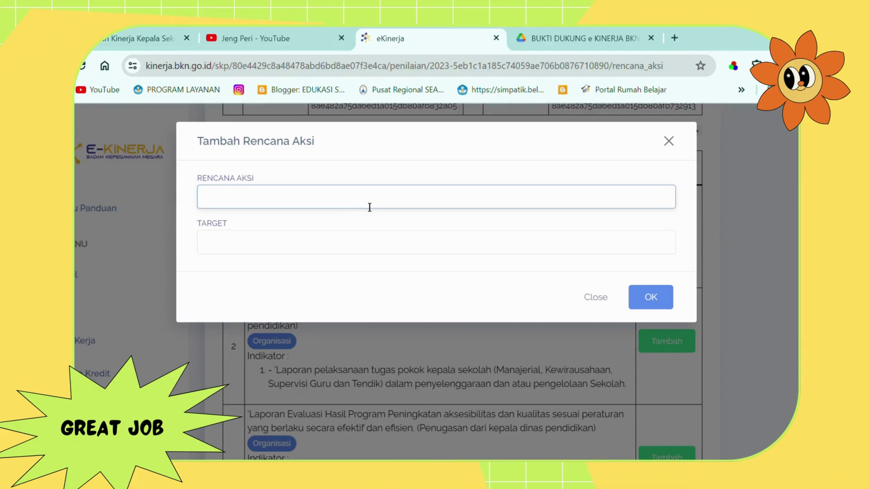
click(387, 226)
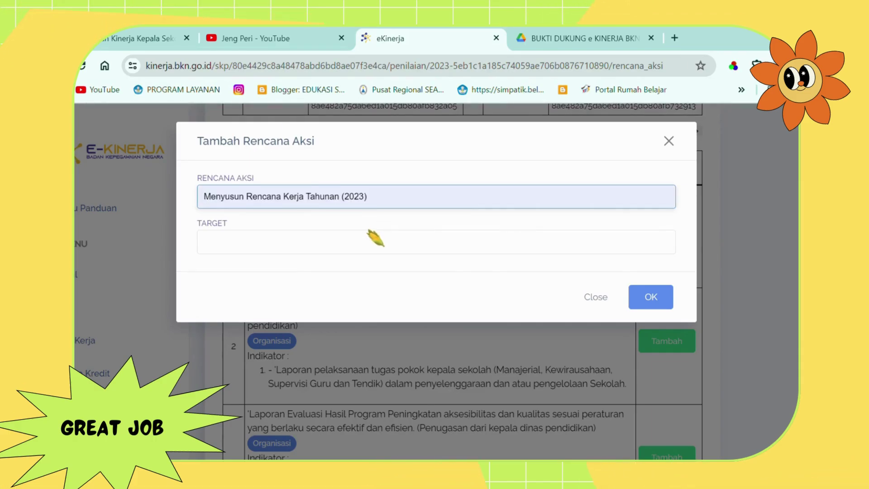
text(Menyusun Rencana Kerja Tahunan (2023))
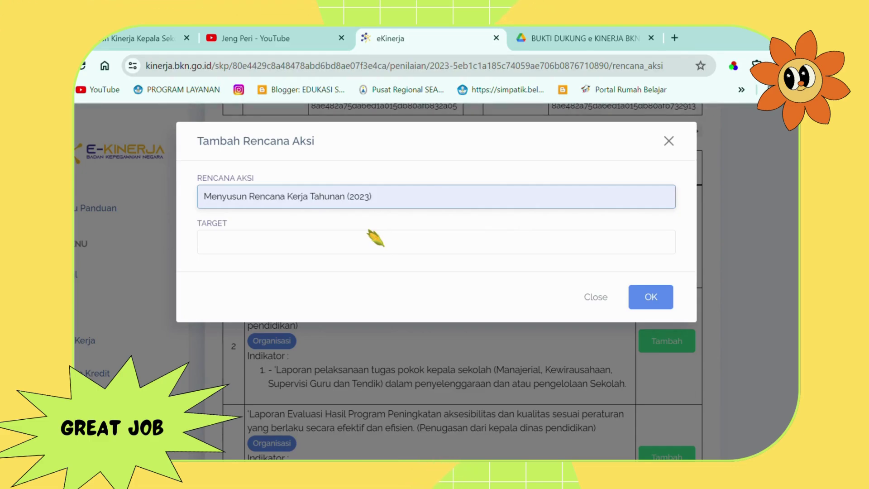
click(335, 249)
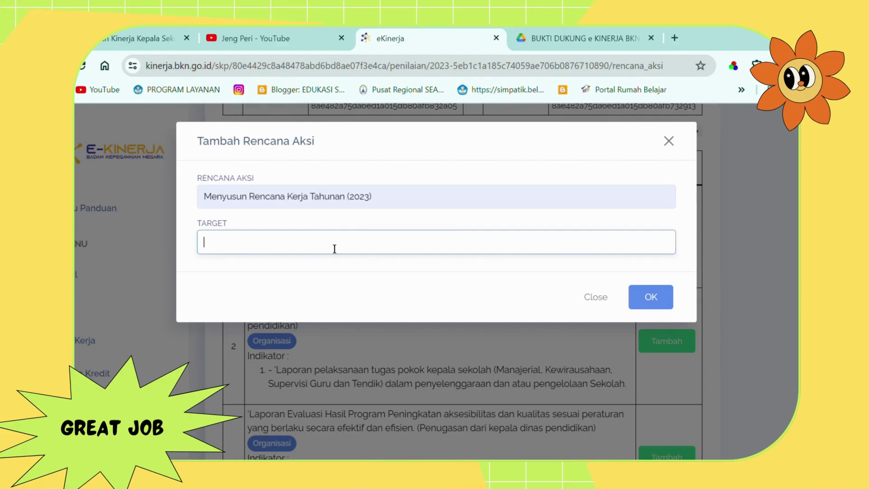
click(313, 285)
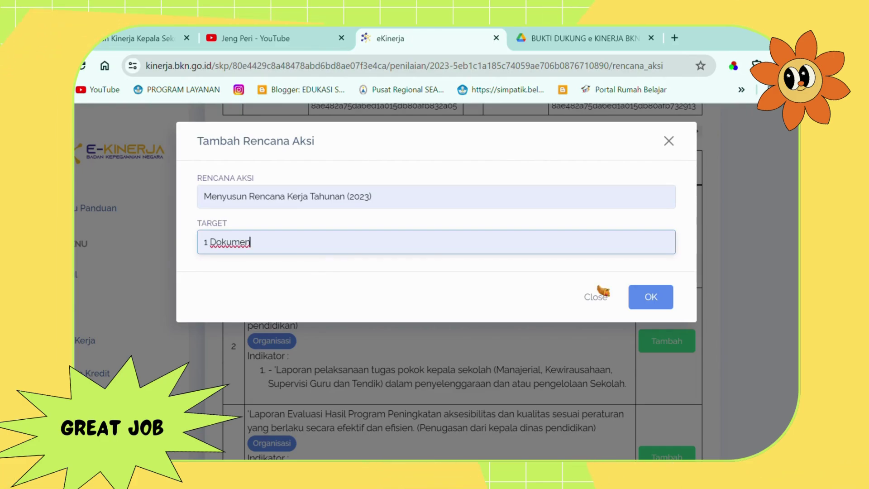
click(643, 297)
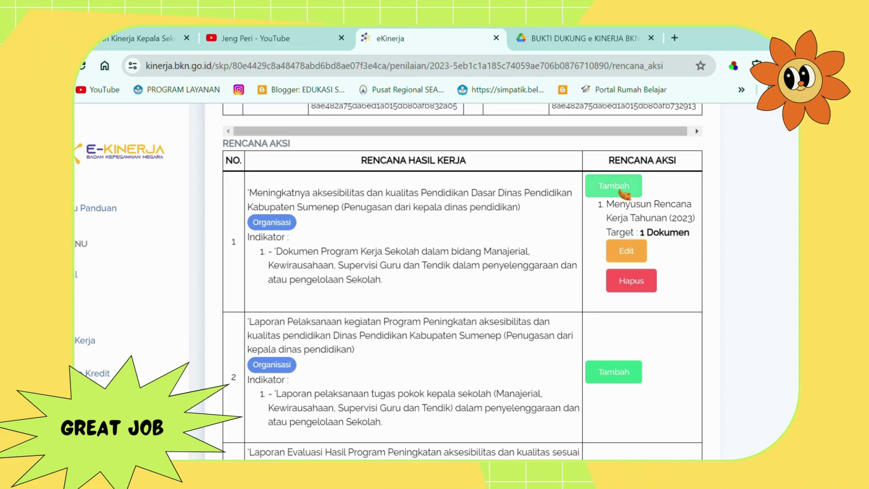
click(622, 193)
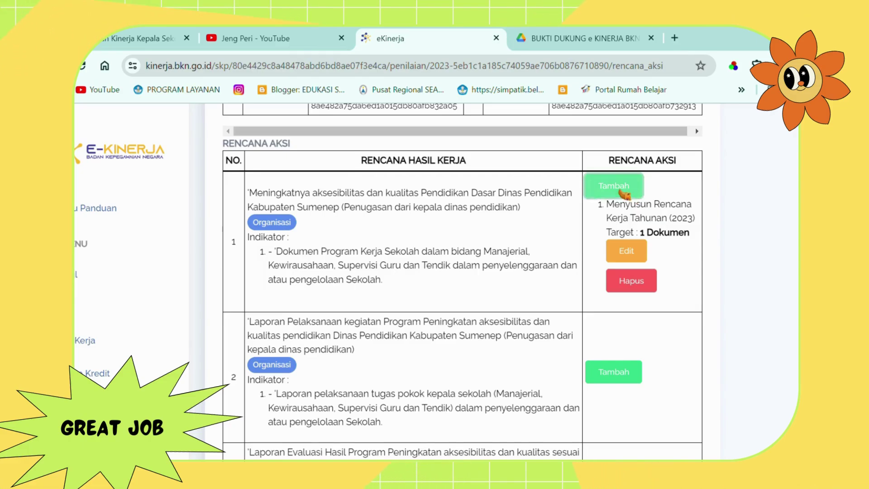
click(256, 205)
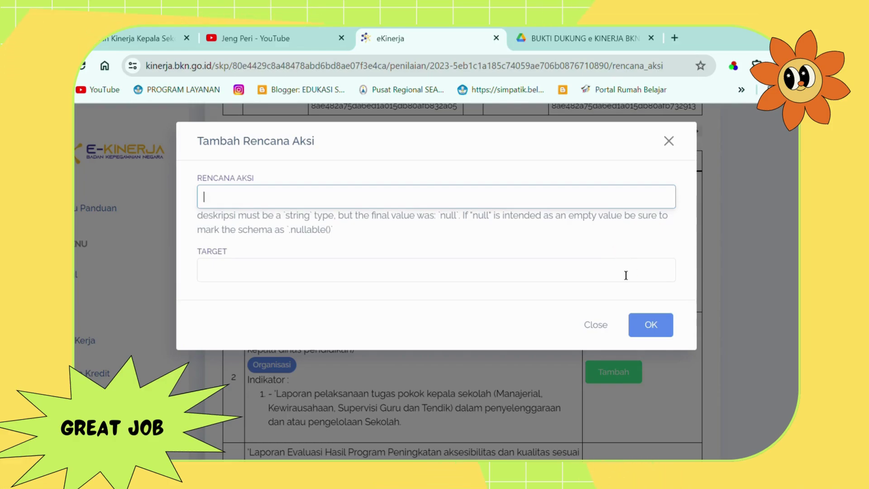
click(596, 328)
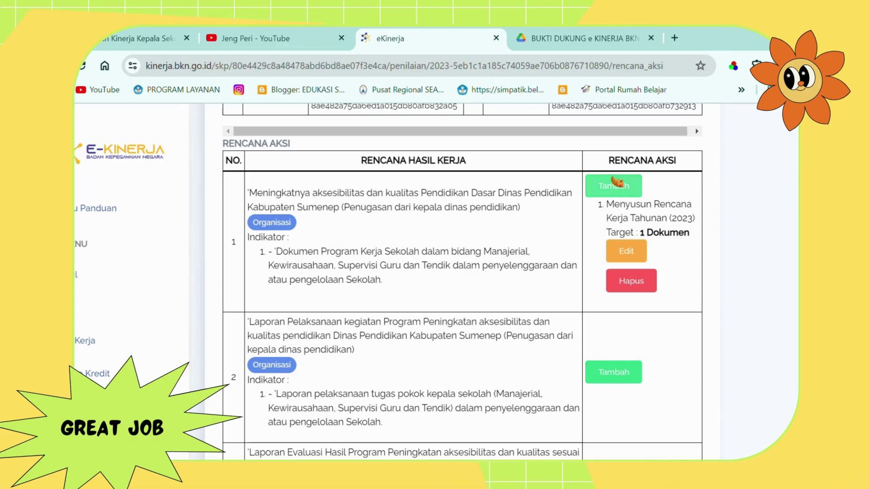
Step: Add another "Menyusun Rencana Kerja Tahunan (2023)" action plan to the first work result with target "100 %"
click(620, 189)
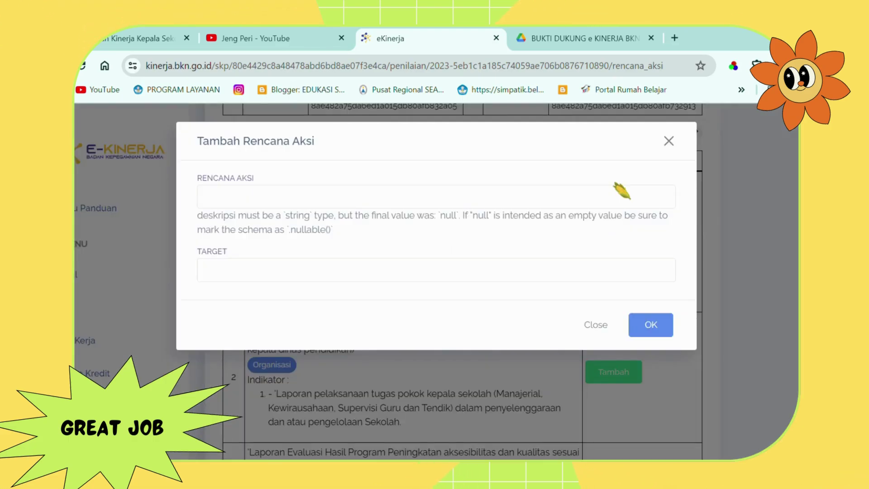
click(278, 206)
click(301, 223)
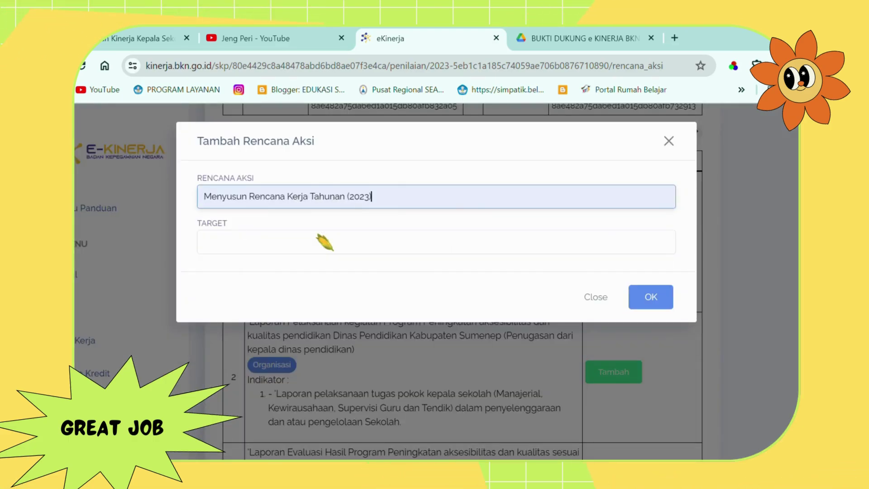
click(258, 250)
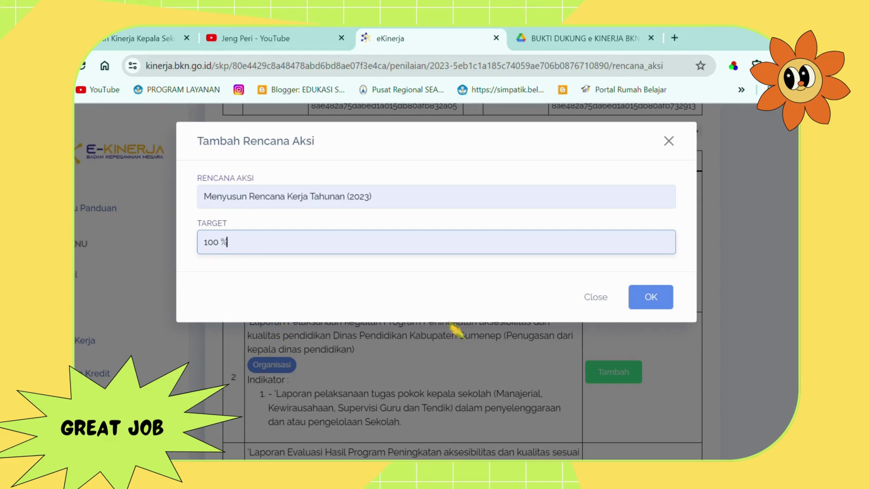
click(650, 301)
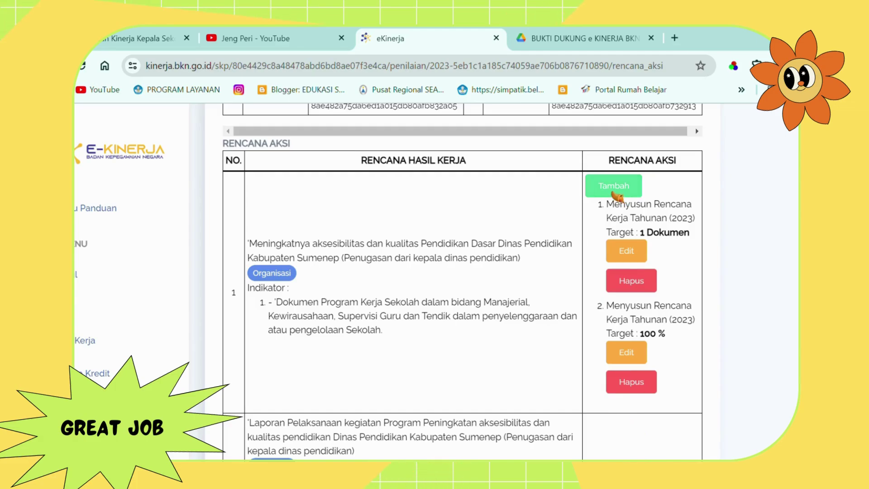
Step: Add a third "Menyusun Rencana Kerja Tahunan (2023)" action plan to the first work result with target "6 Bulan"
click(616, 195)
click(292, 197)
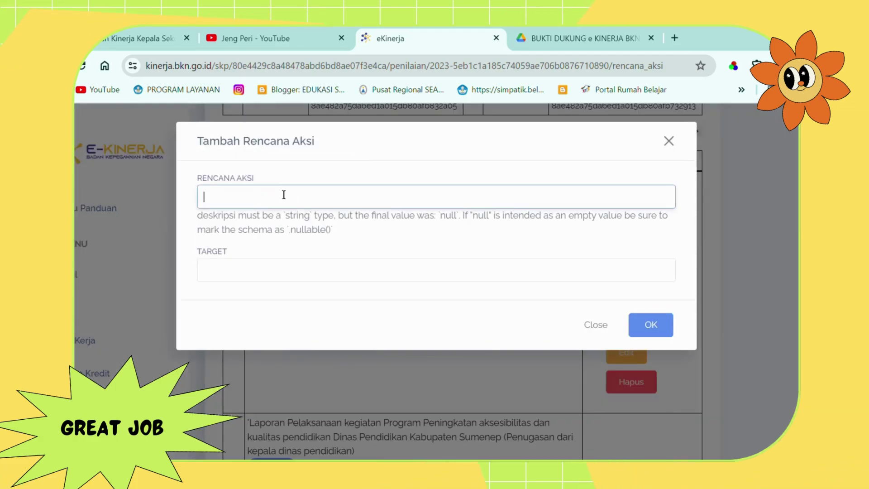
text(Menyusun Rencana Kerja Tahunan (2023))
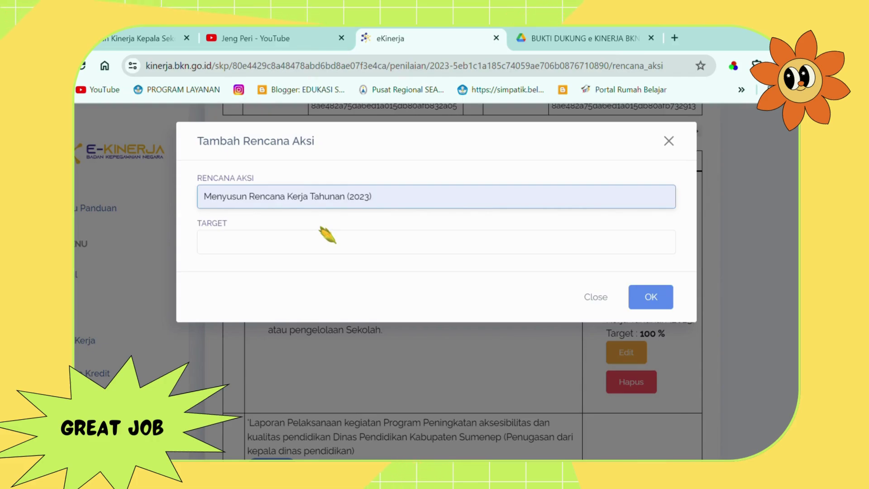
click(326, 235)
text(2 Dokumen)
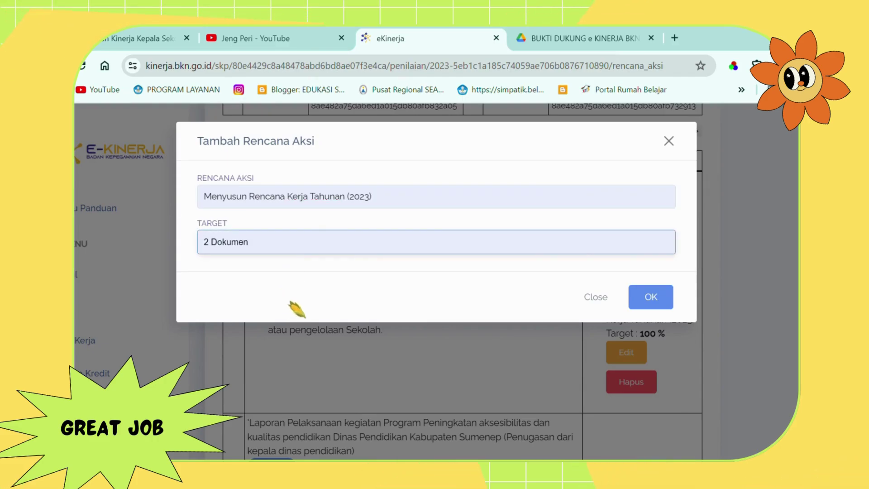
key(ctrl+a)
key(BackSpace)
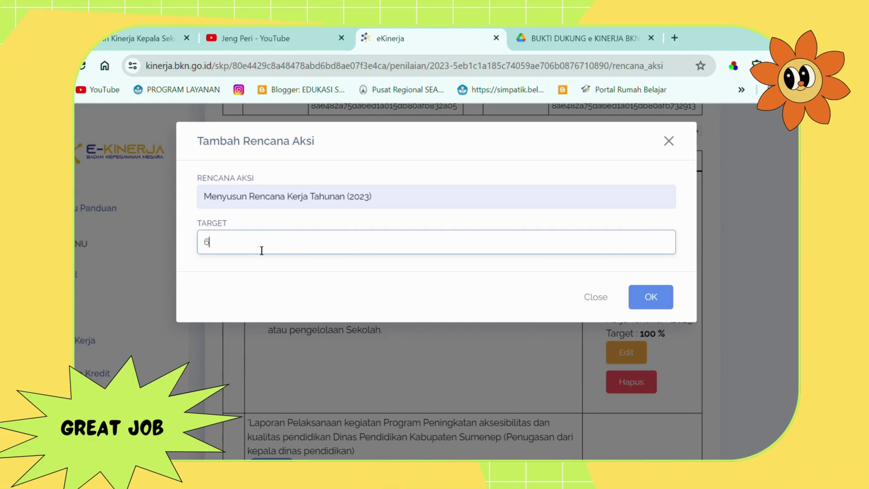
text(6 Bu)
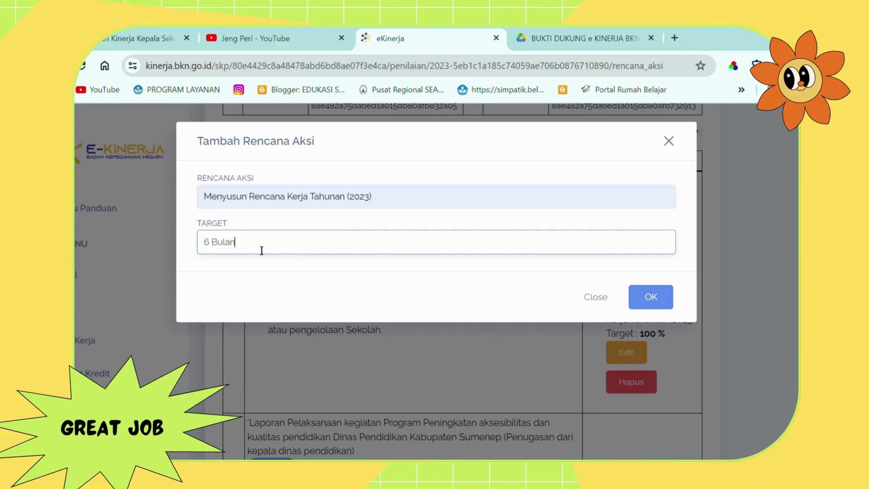
text(lan)
click(651, 299)
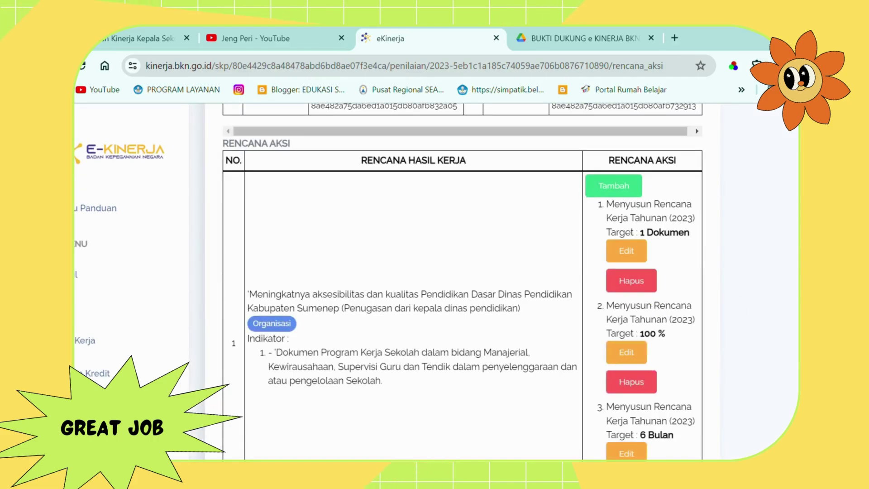
Step: View the edit form of the first work result's "1 Dokumen" action plan and close it without changes
scroll(461, 280, down, 4)
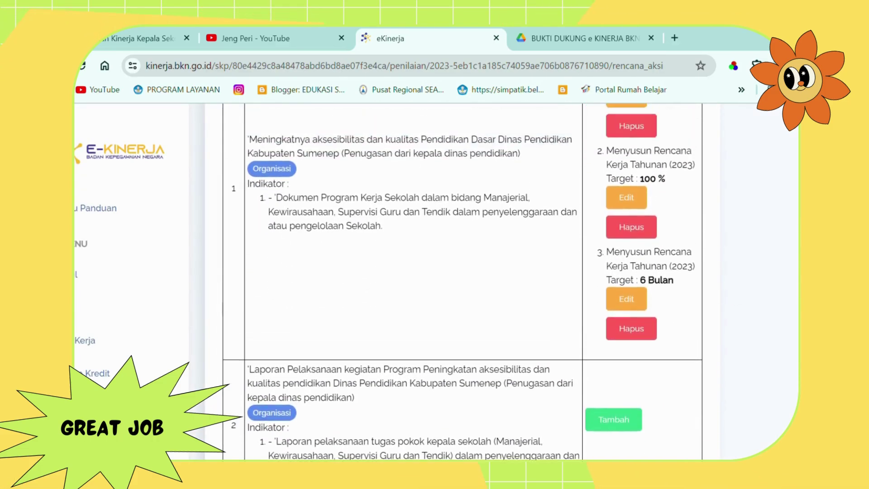
scroll(461, 281, up, 2)
scroll(462, 281, down, 1)
scroll(462, 280, up, 1)
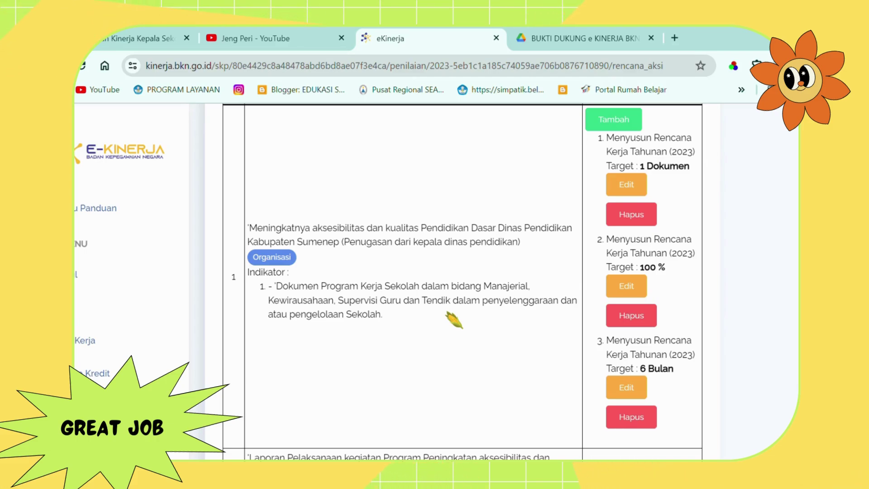
click(627, 184)
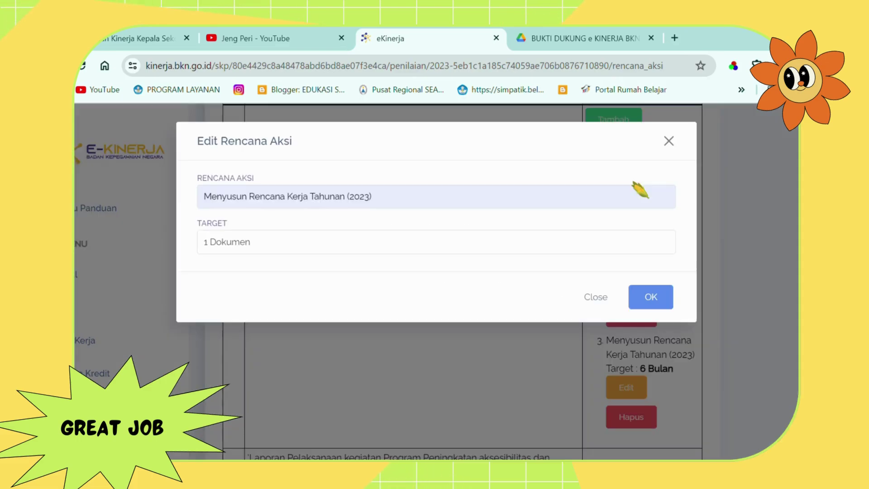
click(389, 206)
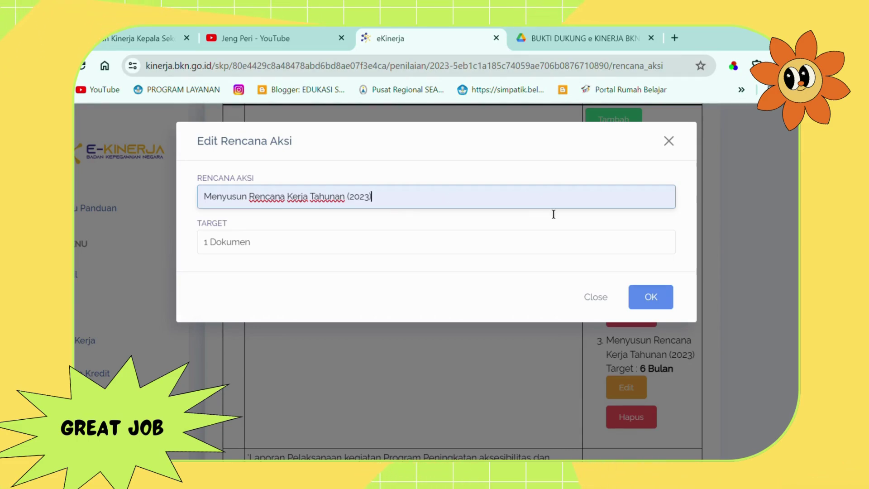
click(595, 295)
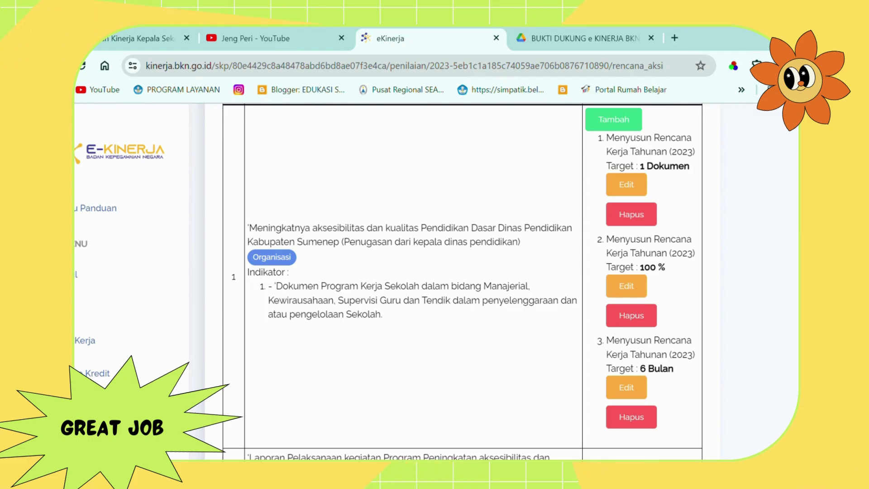
Step: Examine all work results in the Rencana Aksi table, checking which ones still need action plans
scroll(462, 281, down, 3)
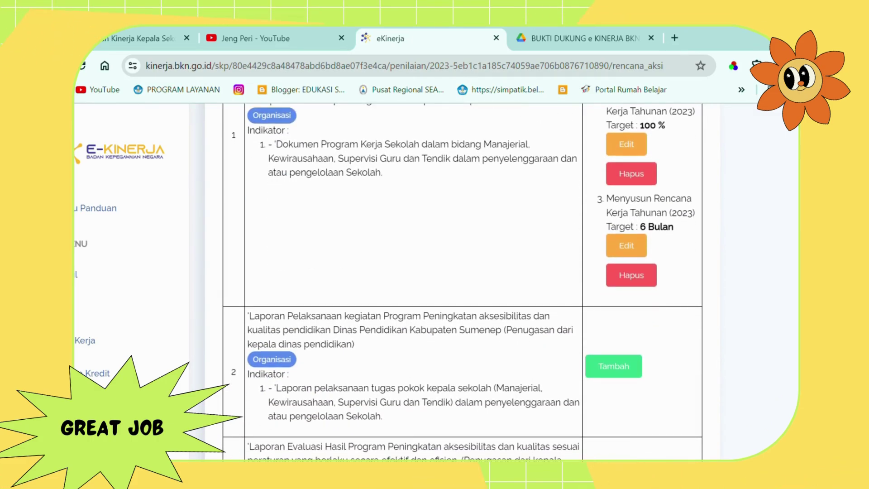
scroll(461, 281, up, 3)
scroll(462, 281, up, 2)
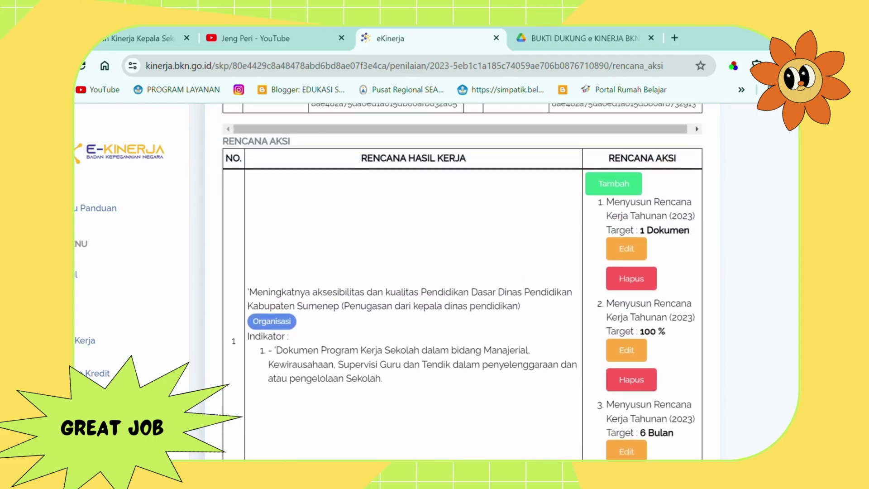
scroll(462, 281, down, 8)
scroll(462, 280, down, 5)
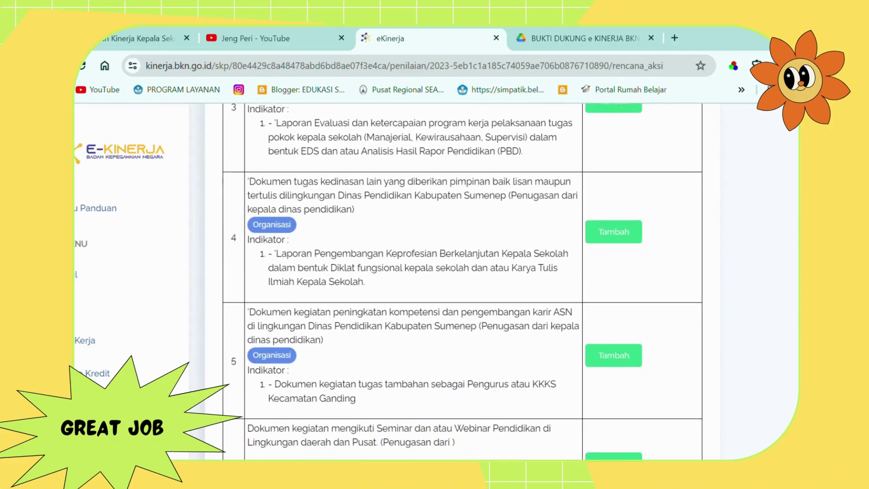
scroll(461, 281, down, 5)
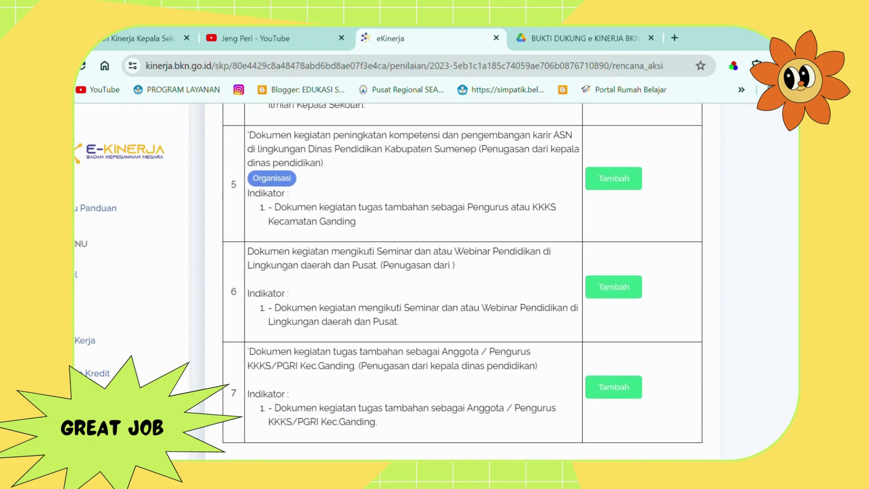
scroll(462, 280, up, 15)
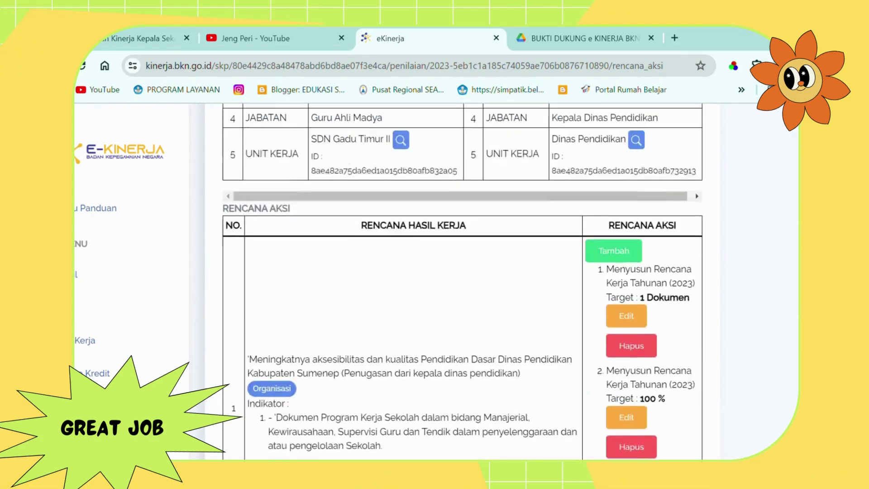
scroll(461, 280, down, 2)
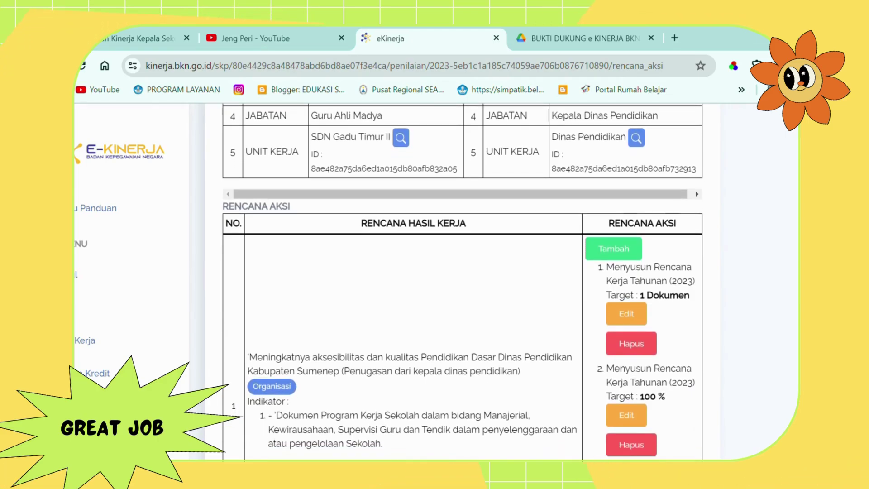
scroll(462, 281, down, 1)
scroll(461, 281, down, 1)
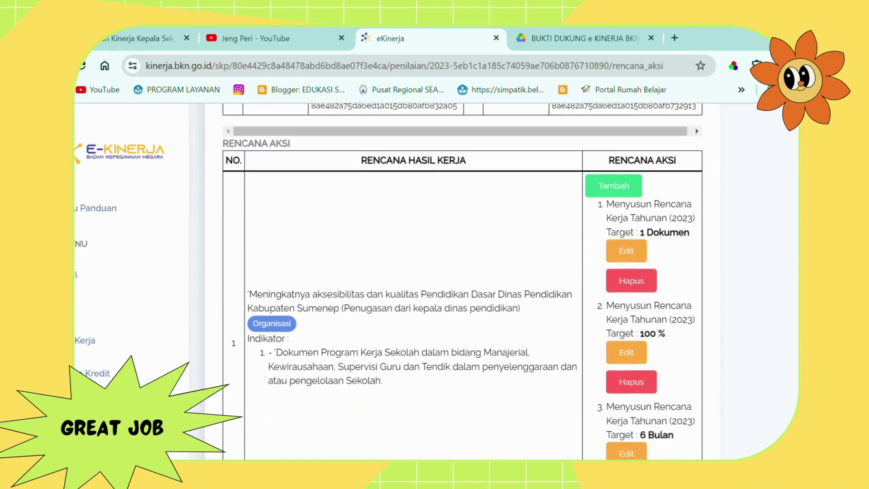
scroll(462, 281, up, 1)
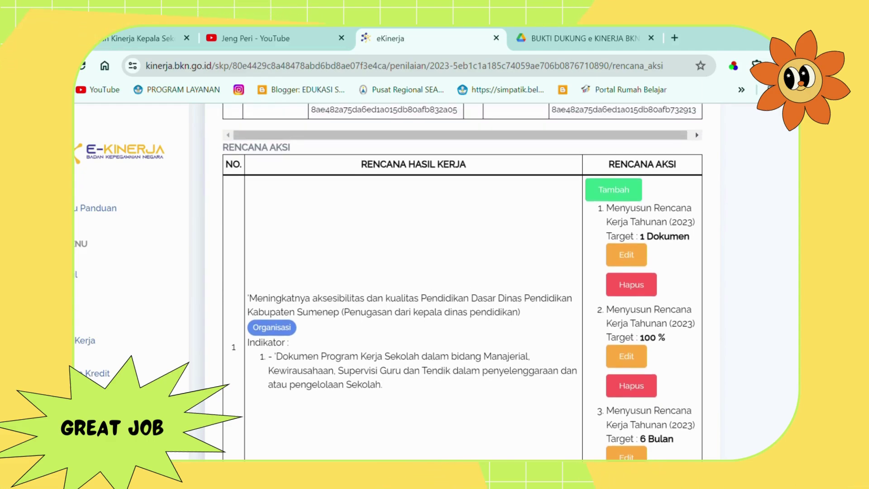
scroll(657, 209, down, 10)
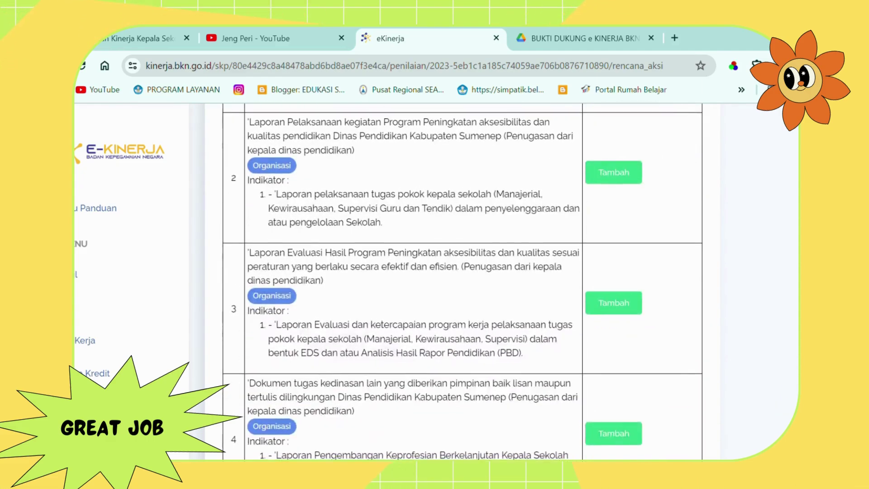
Step: Review work results 2 to 7 in the Rencana Aksi table and return to the Penilaian page
scroll(462, 281, down, 7)
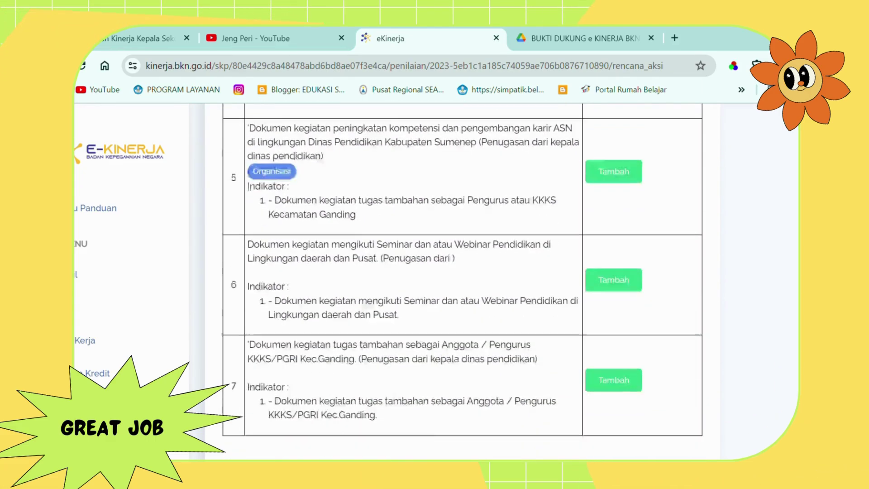
scroll(462, 280, up, 20)
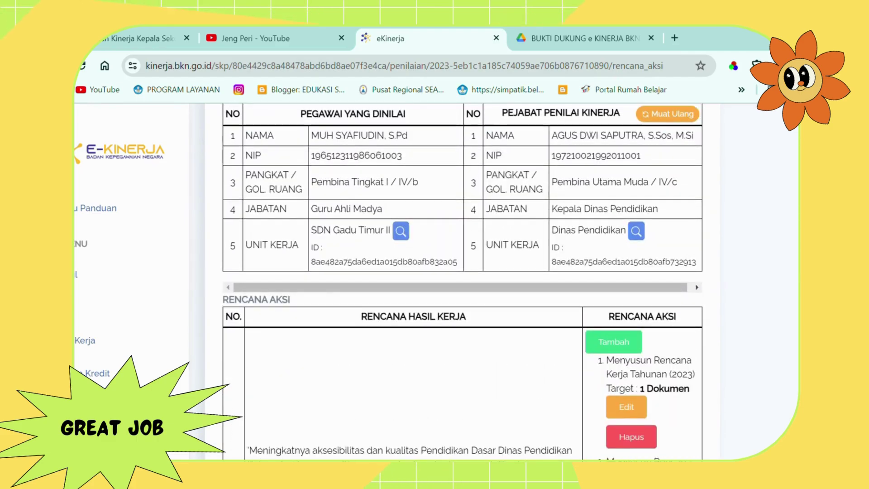
scroll(461, 281, down, 20)
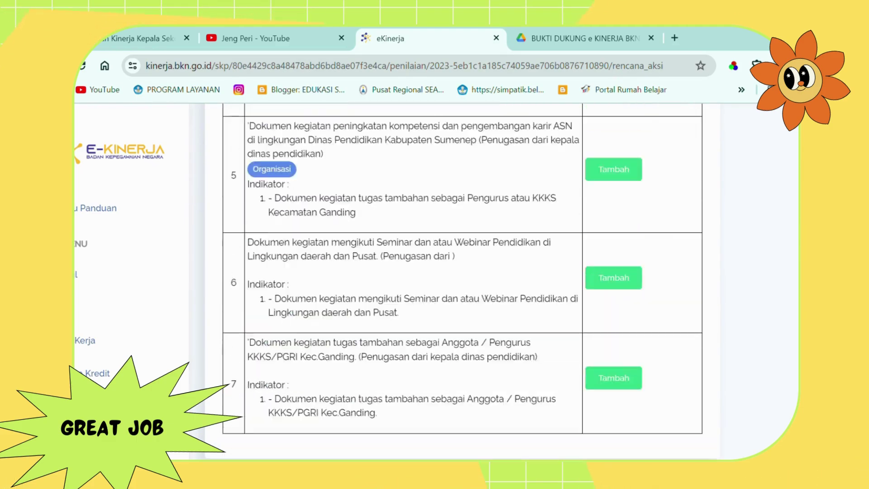
scroll(462, 280, up, 15)
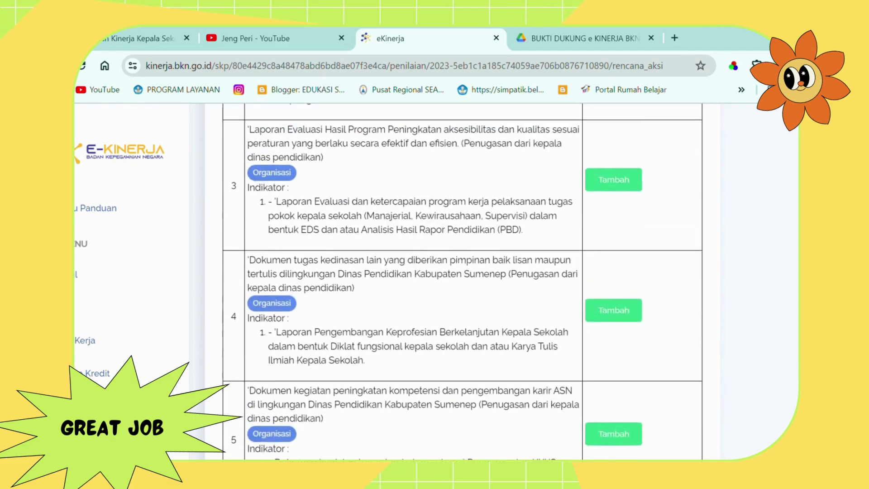
scroll(462, 280, up, 10)
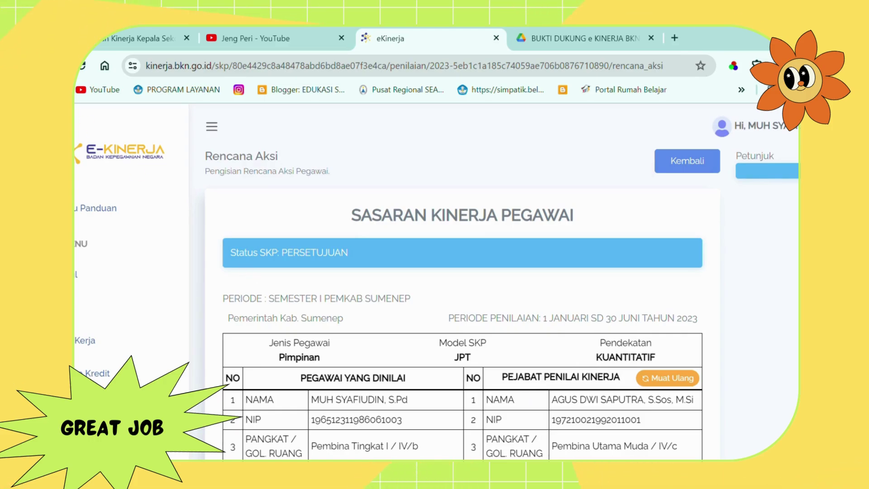
key(alt+Left)
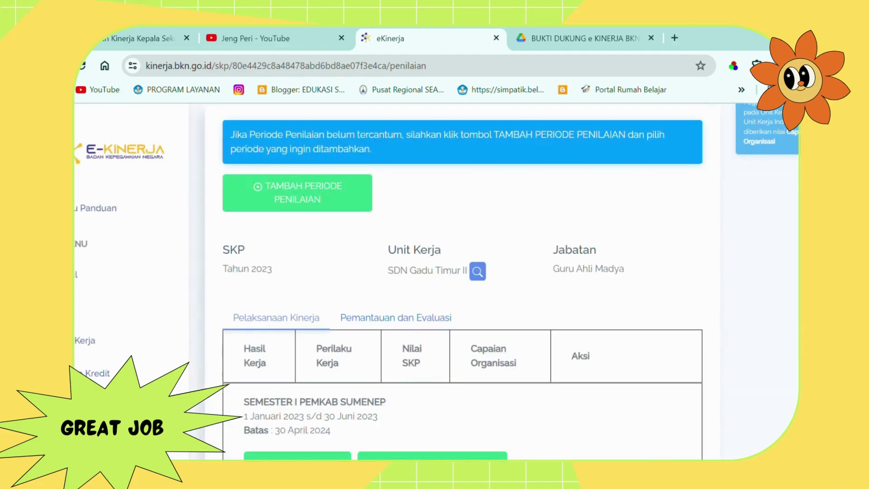
Step: Examine the Semester I and annual Periode Final entries under Pelaksanaan Kinerja, including the actions offered for each period
scroll(461, 280, down, 7)
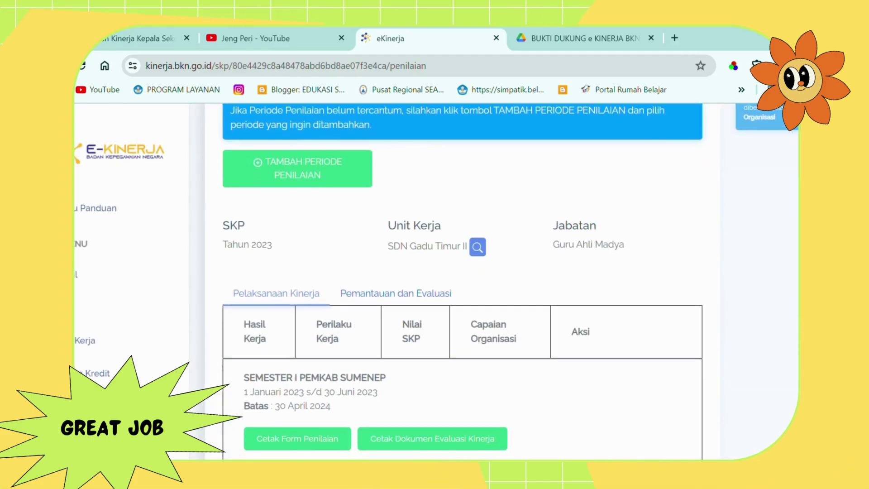
scroll(462, 280, down, 4)
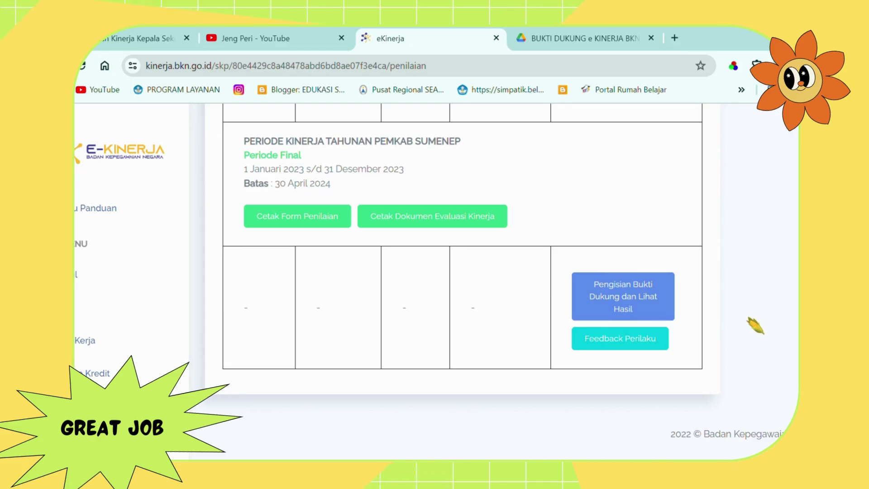
scroll(461, 281, up, 8)
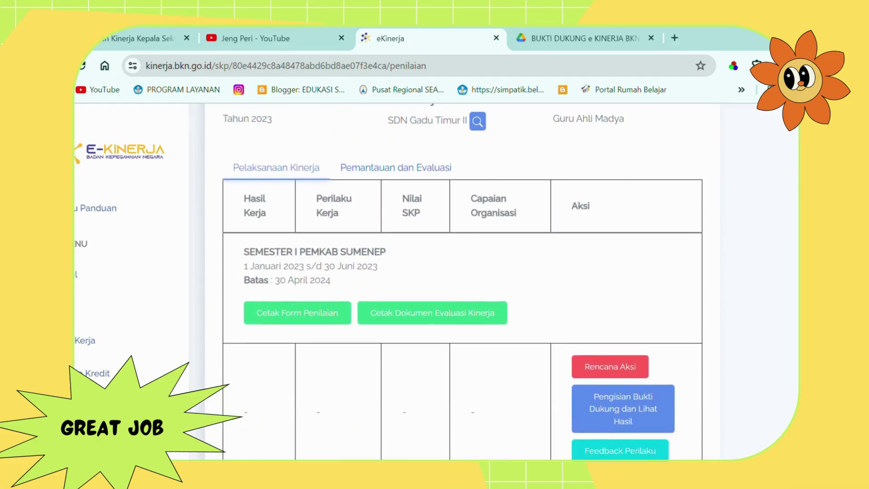
scroll(462, 280, down, 3)
scroll(462, 281, up, 5)
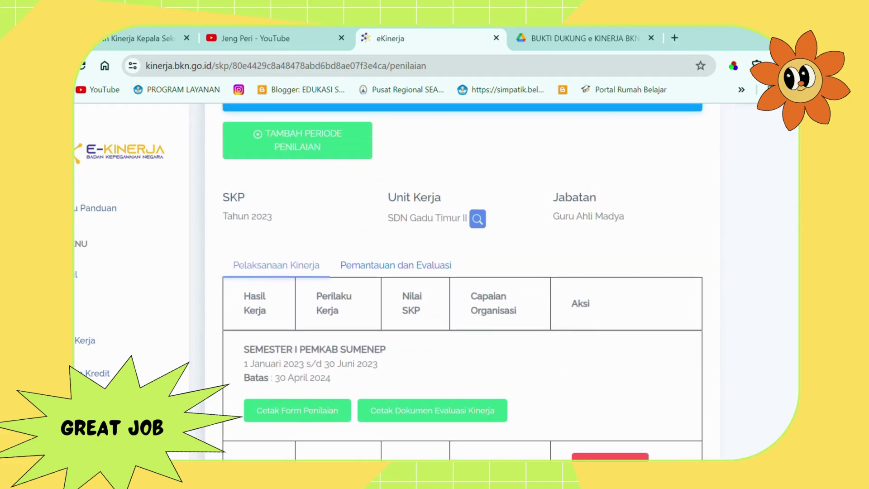
scroll(461, 281, down, 6)
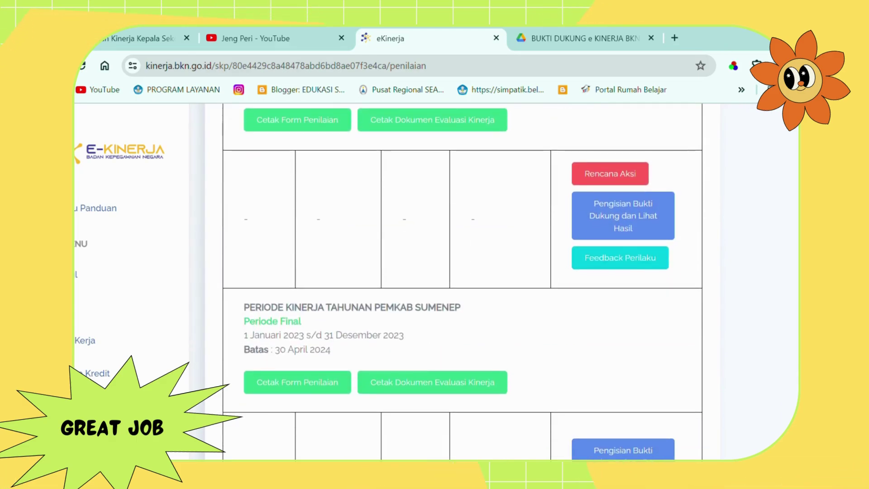
scroll(461, 280, up, 3)
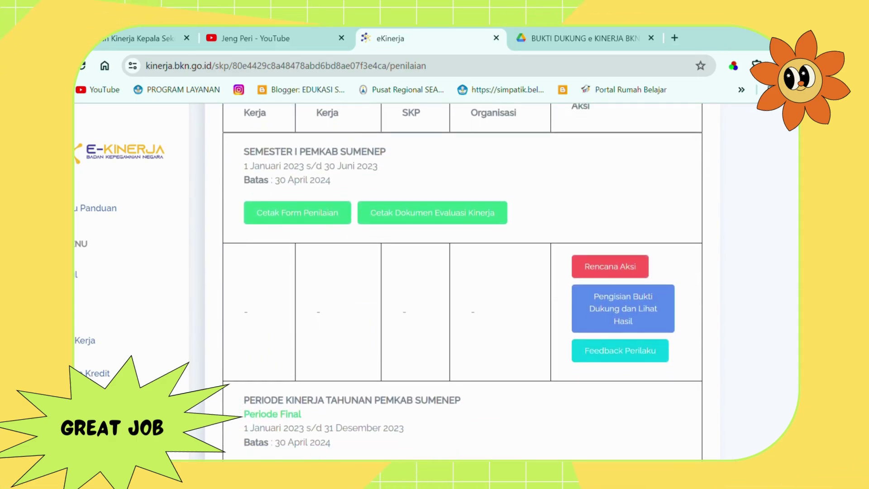
scroll(461, 281, down, 1)
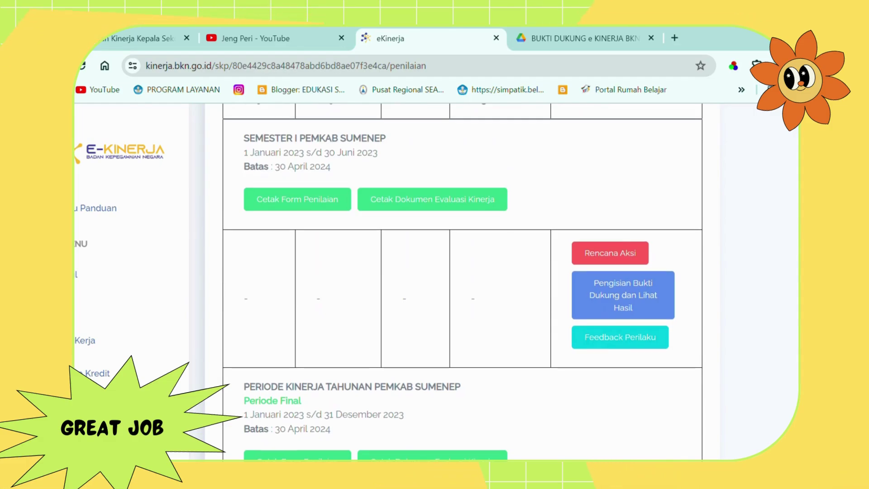
scroll(461, 280, up, 1)
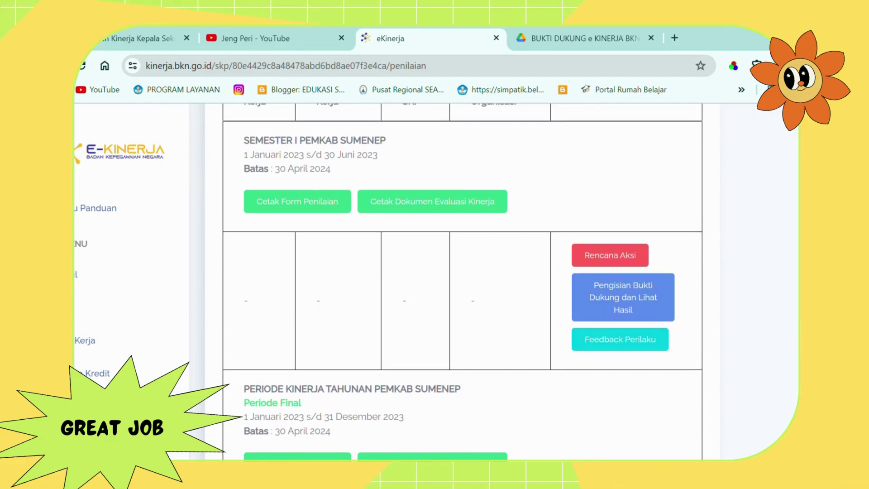
scroll(462, 280, down, 5)
scroll(462, 280, down, 1)
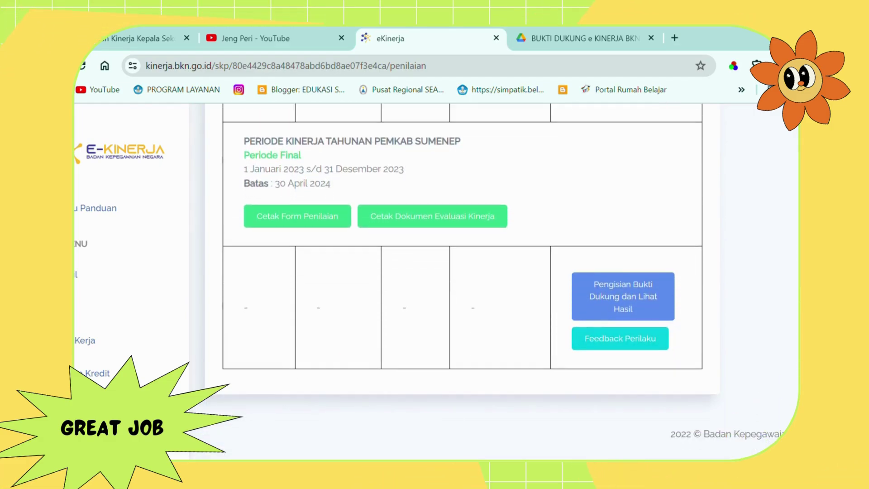
scroll(462, 281, up, 6)
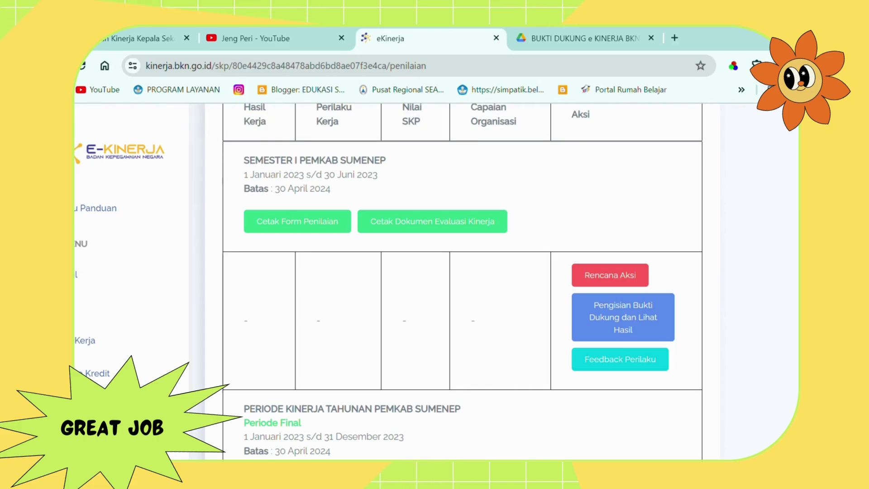
scroll(462, 281, up, 1)
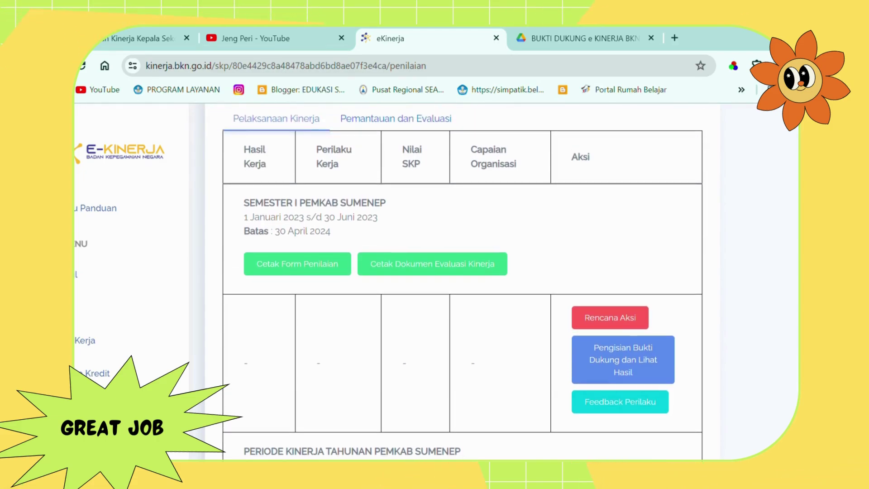
scroll(462, 280, down, 1)
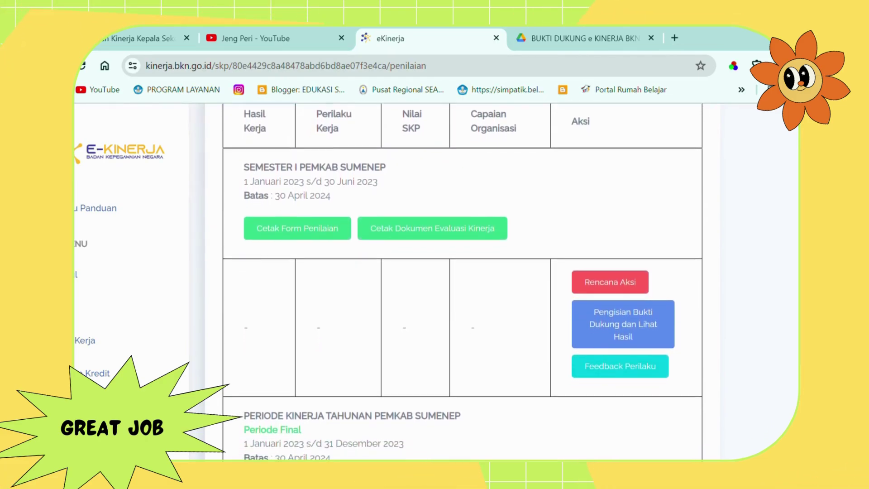
scroll(461, 281, down, 1)
scroll(461, 280, up, 5)
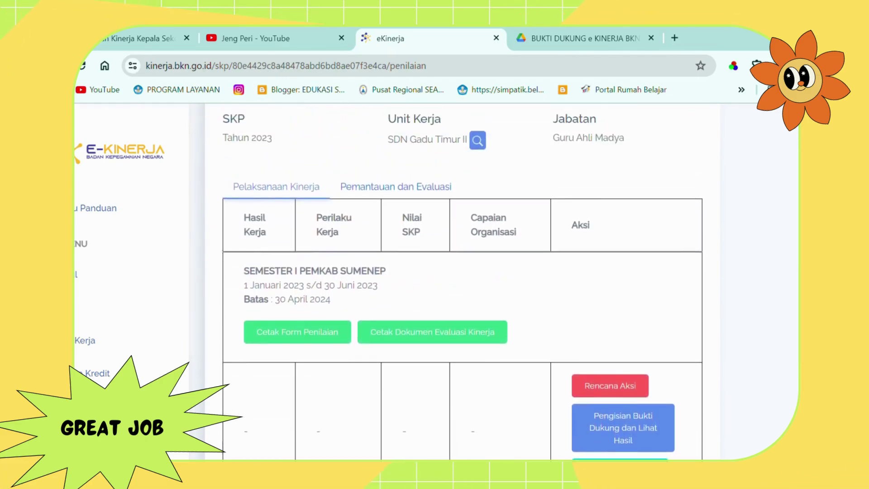
scroll(462, 280, up, 1)
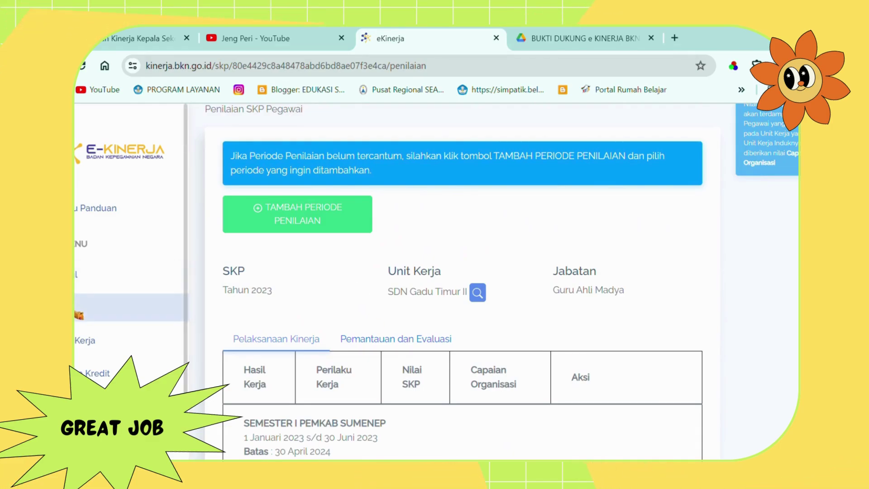
Step: Reopen the Penilaian page of the 2023 SKP from the SKP list and review its Semester I and annual period actions
click(76, 310)
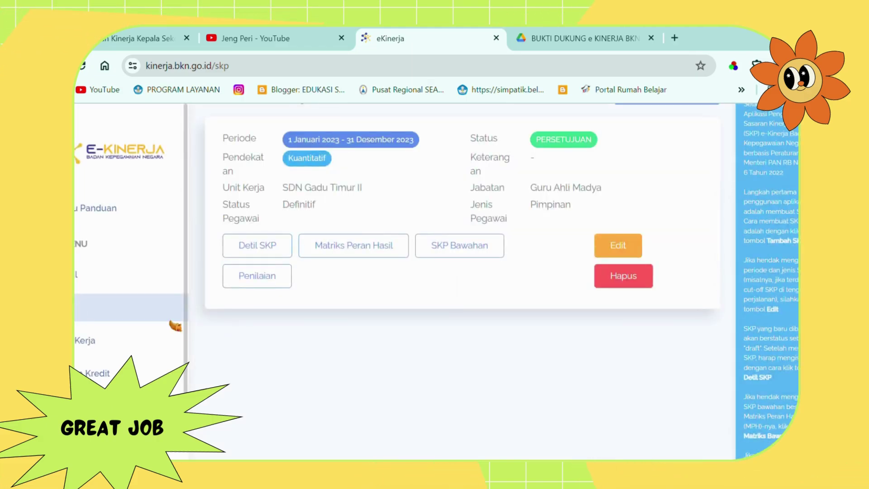
click(254, 277)
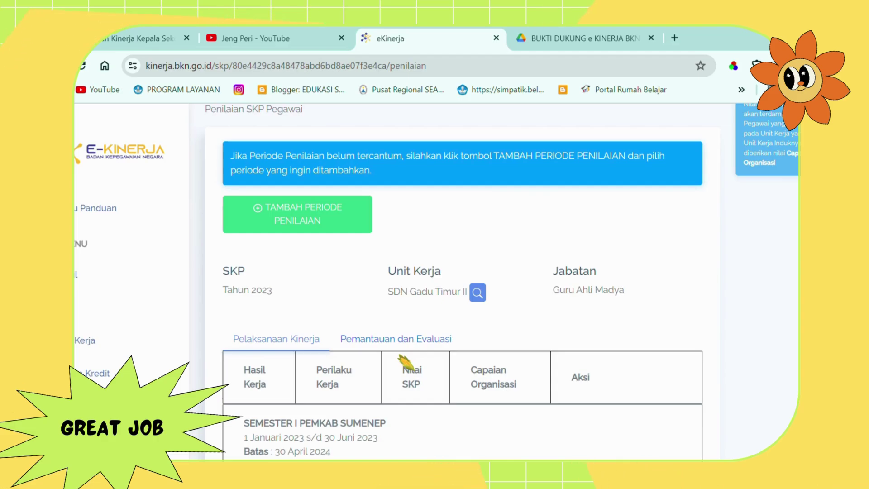
scroll(406, 362, down, 5)
scroll(462, 281, down, 3)
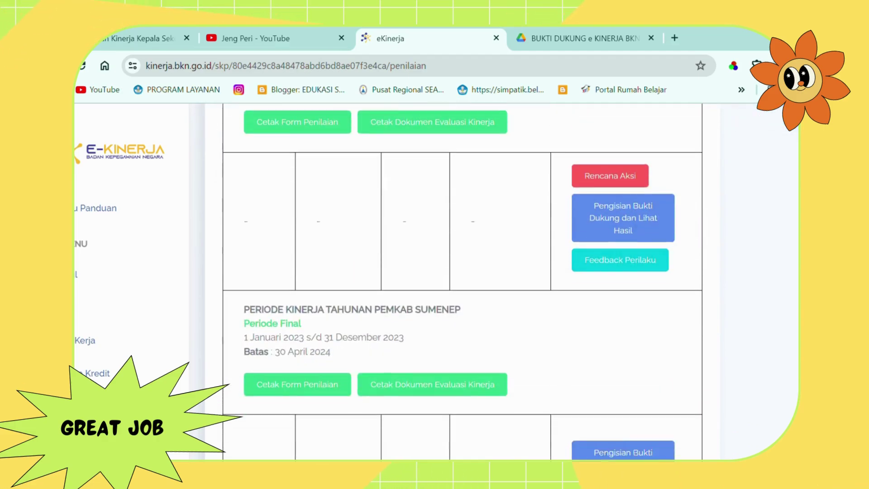
scroll(462, 281, up, 1)
scroll(462, 281, up, 3)
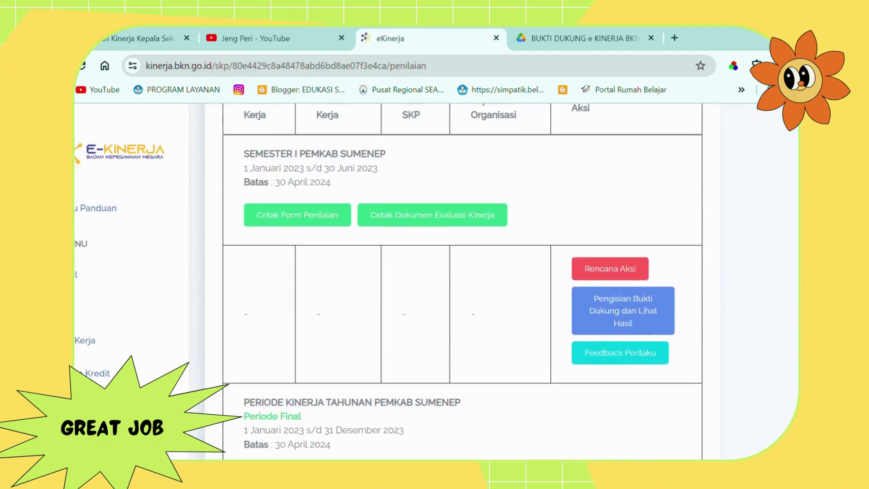
scroll(462, 281, up, 3)
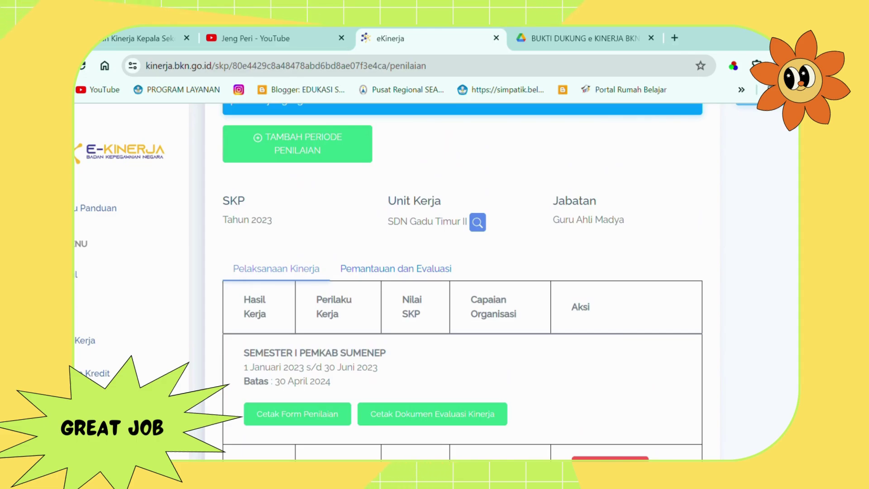
Step: Show Pemantauan dan Evaluasi and review the subordinate assessment actions for Semester I and the annual period
click(374, 271)
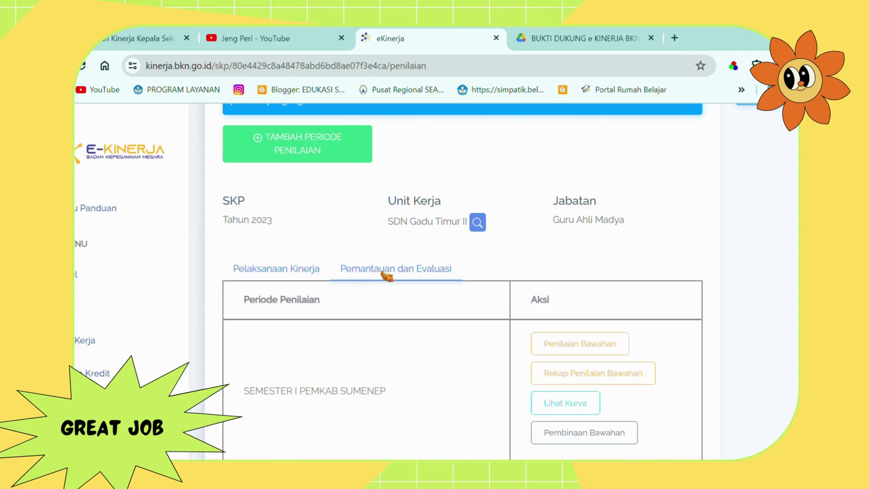
scroll(304, 271, down, 5)
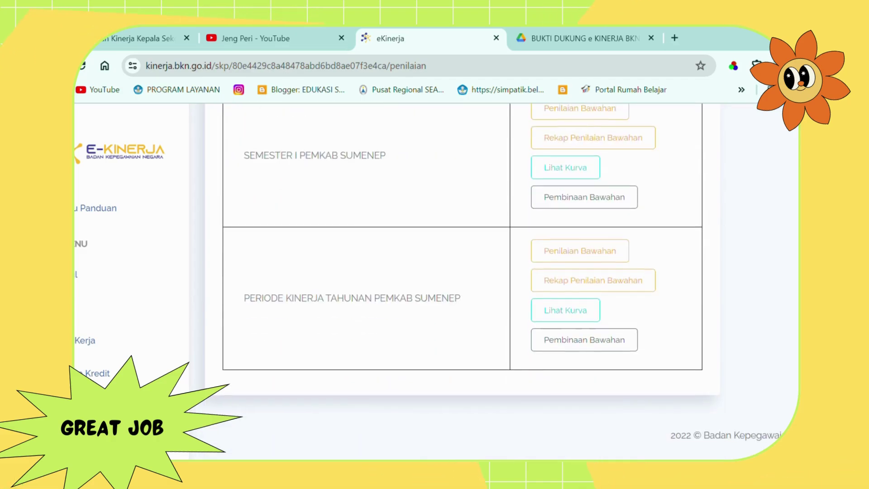
scroll(461, 281, up, 6)
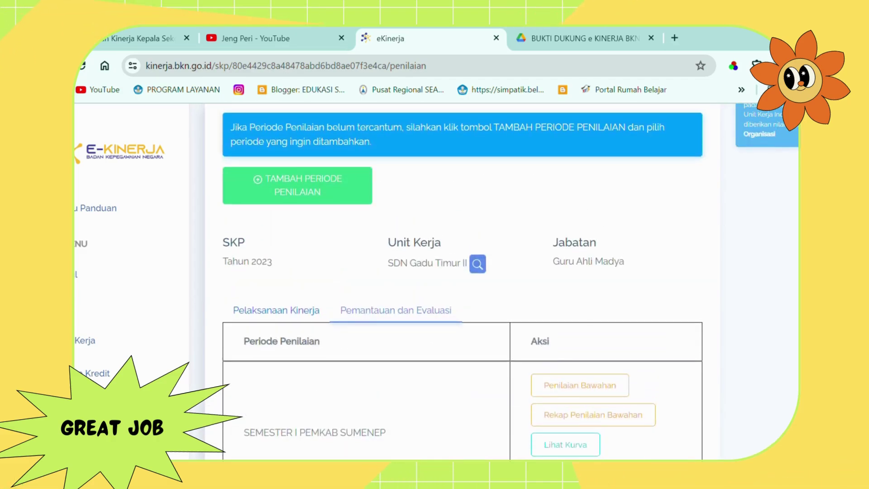